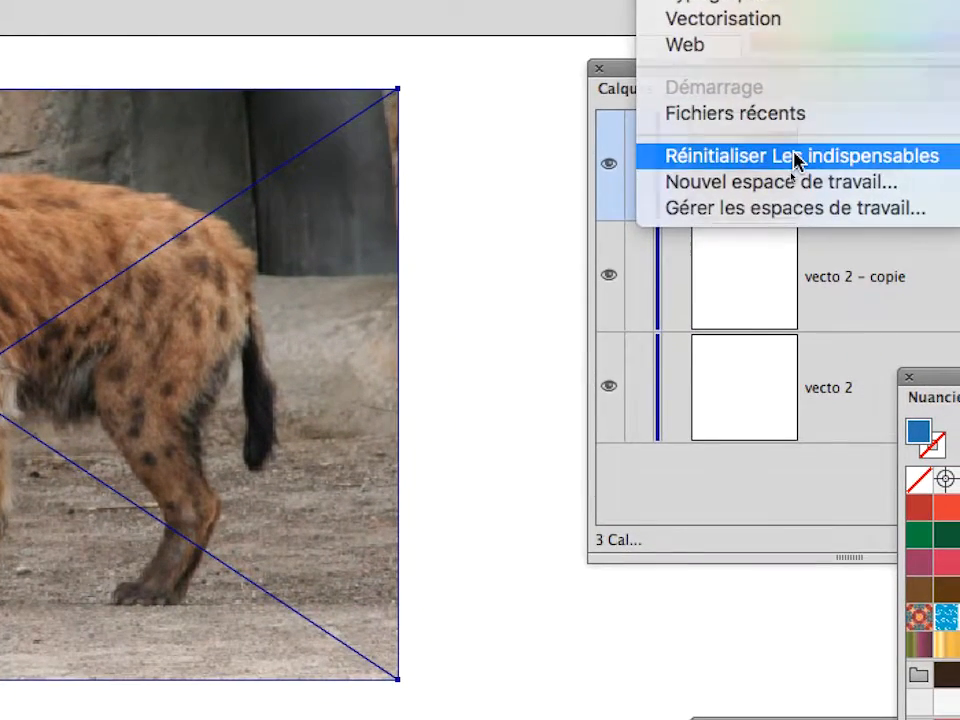
Step: Reset the Les indispensables workspace and float the Tools panel away from its dock
click(829, 346)
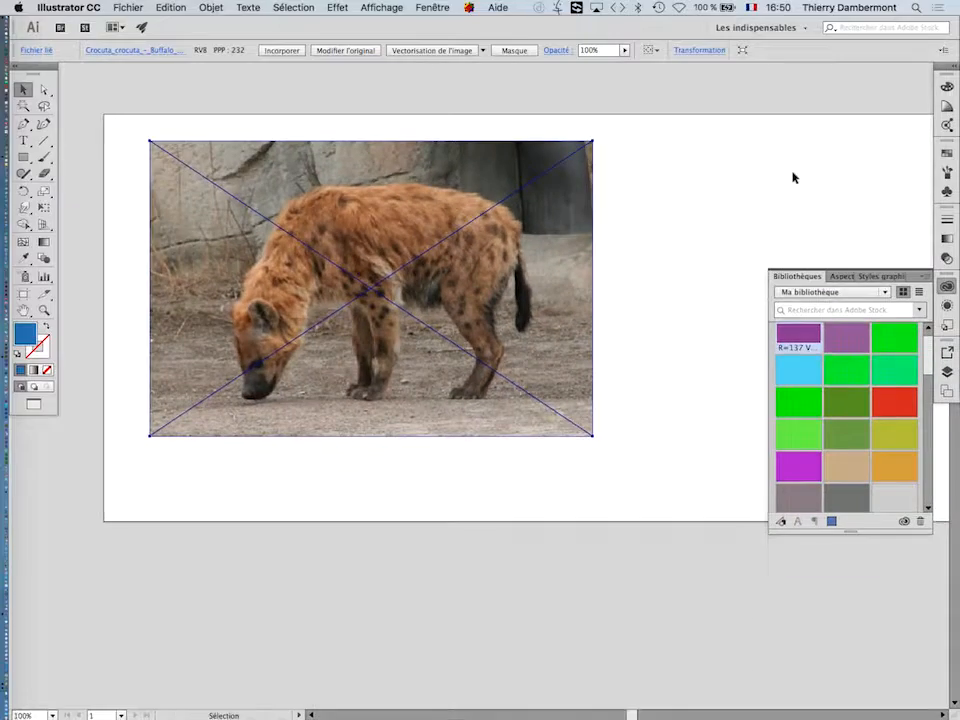
click(905, 279)
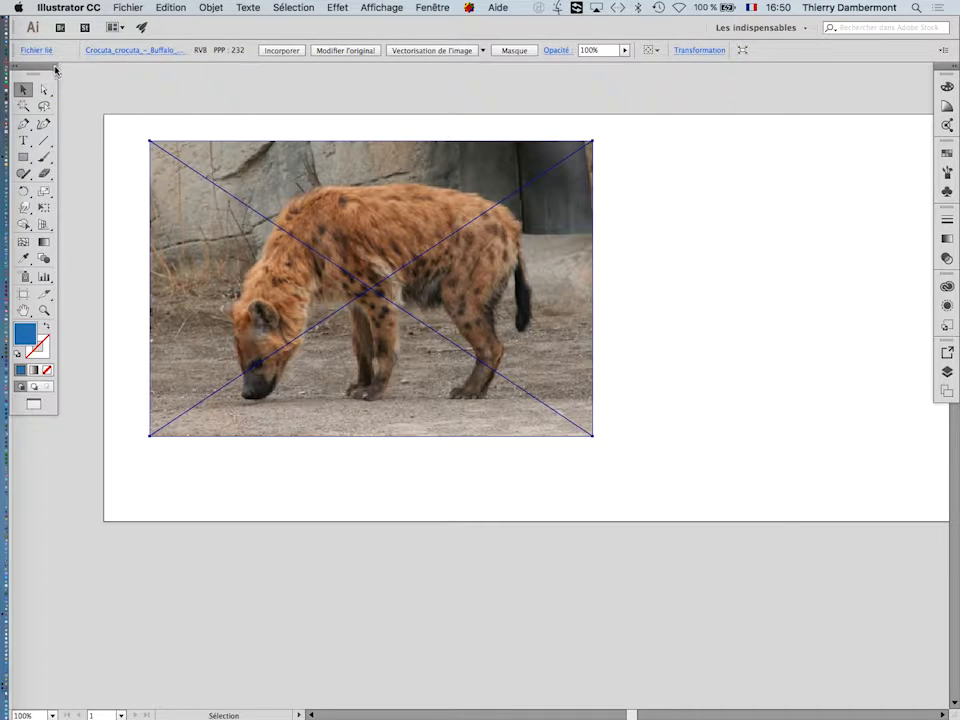
drag(52, 67, 65, 83)
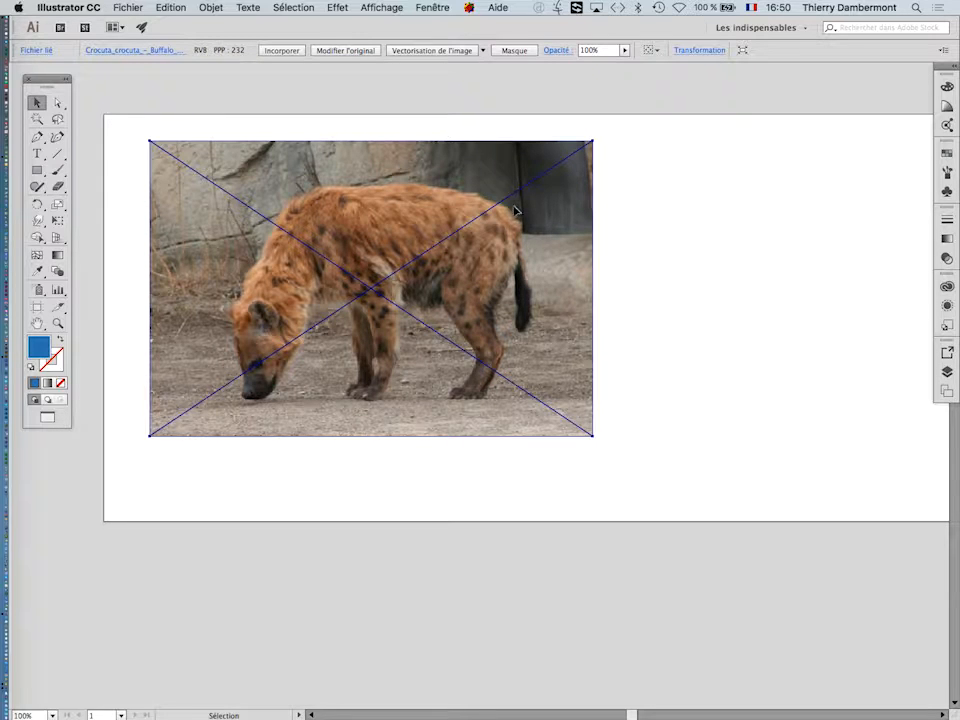
Step: Restore the Les indispensables workspace to its default layout and collapse the Bibliothèques panel
click(380, 7)
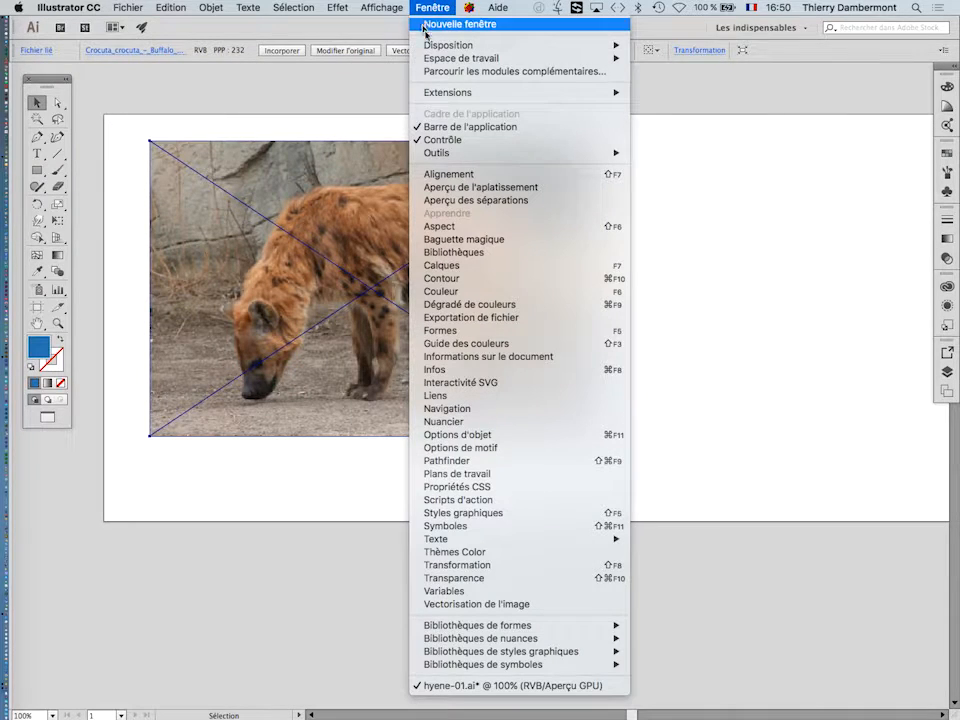
mouse_move(436, 66)
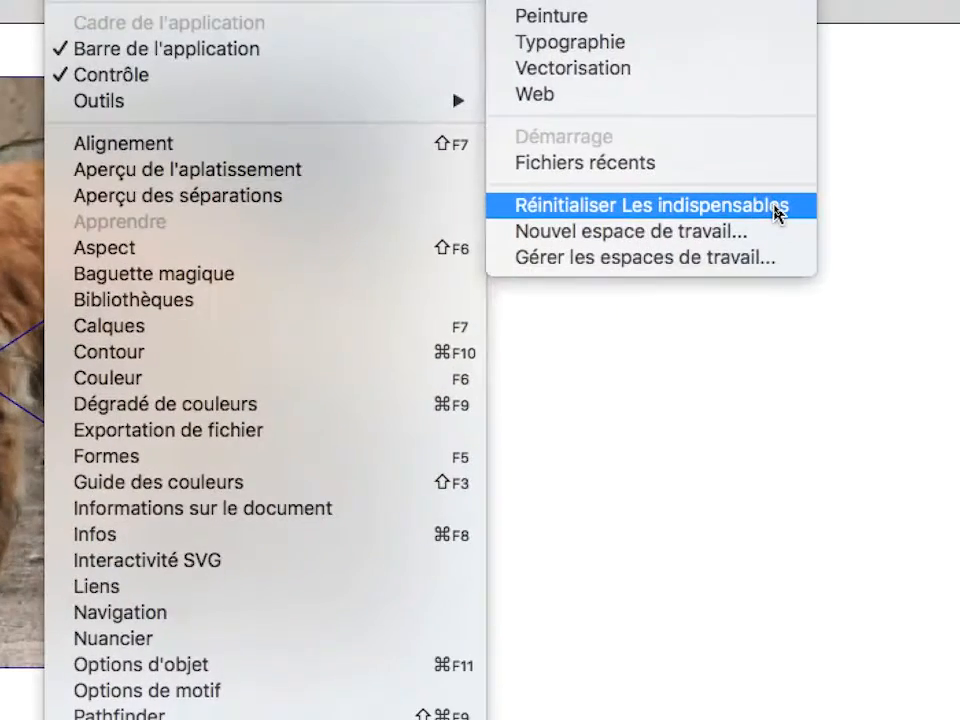
click(778, 213)
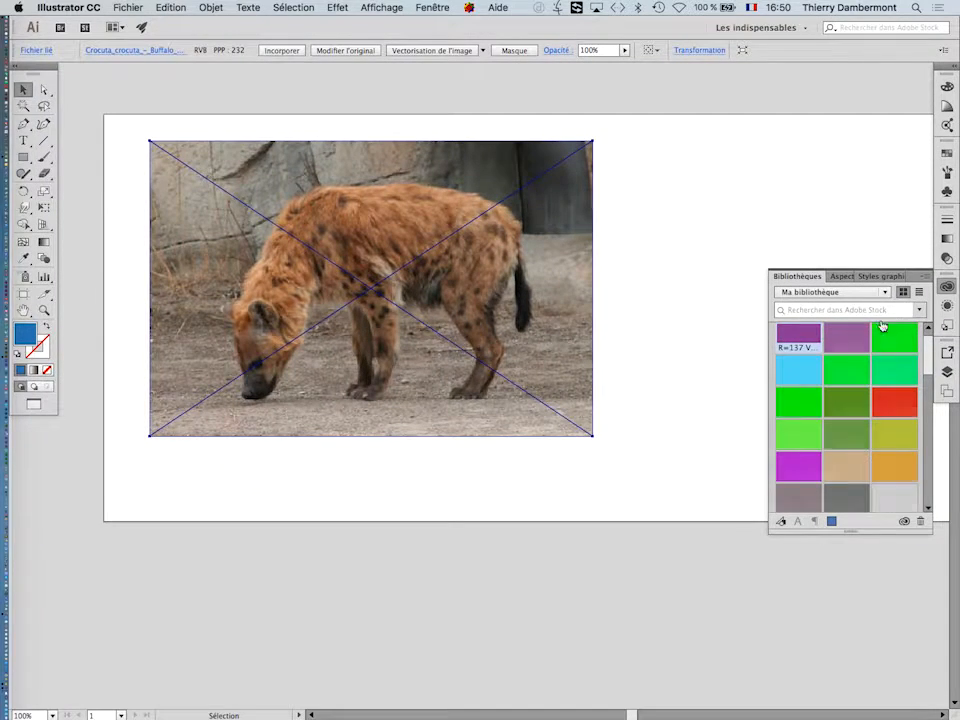
click(916, 277)
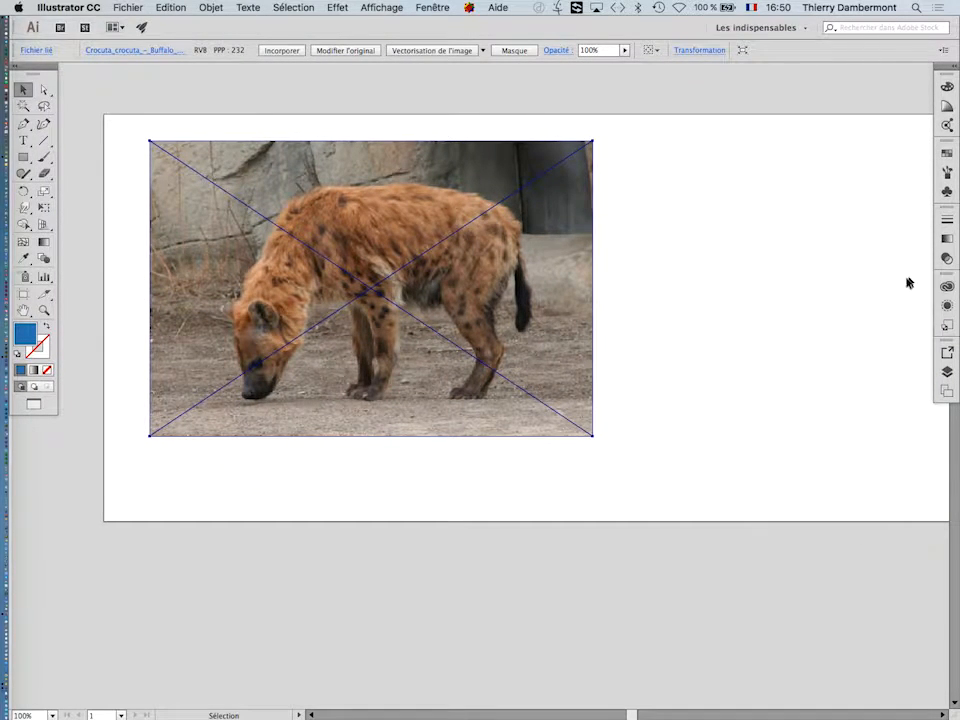
Step: Select the linked hyena photo and set up an enlarged floating Calques panel beside it
click(758, 365)
drag(497, 321, 469, 302)
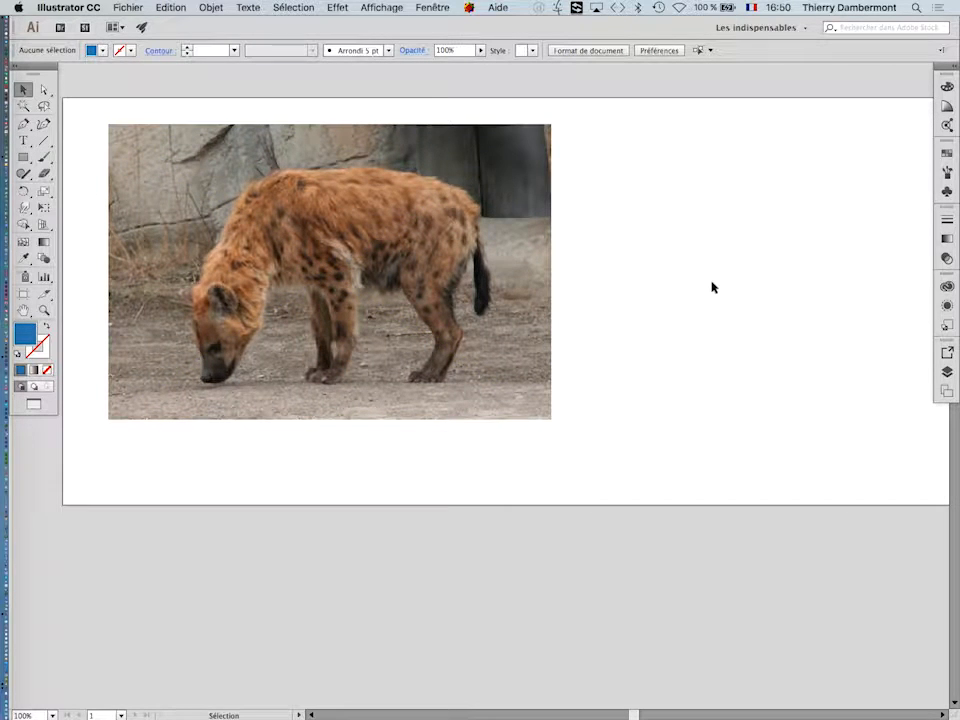
click(461, 319)
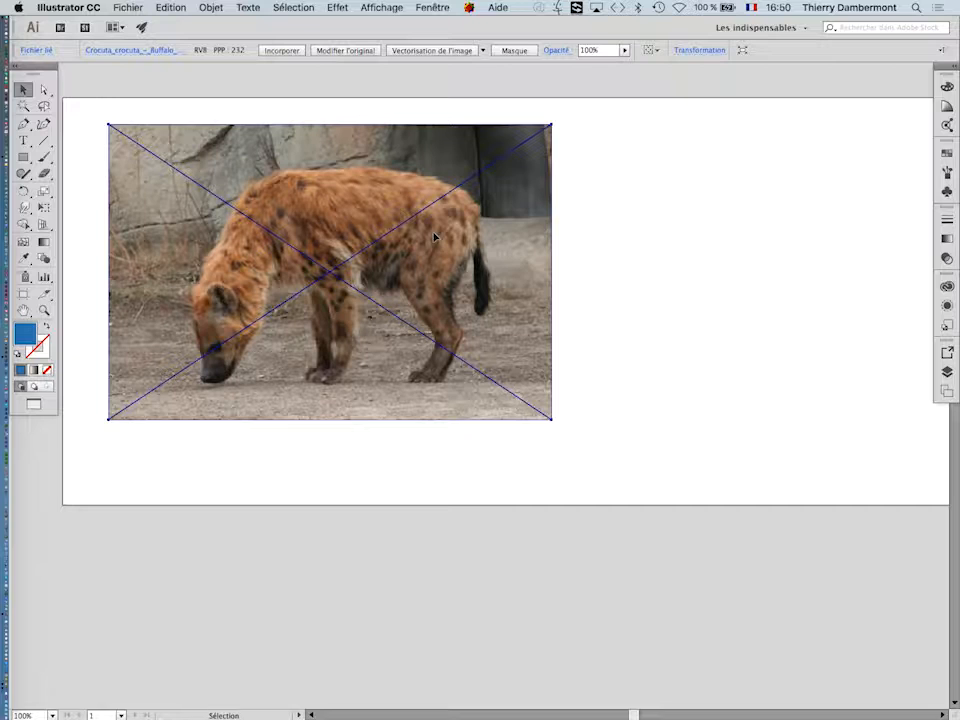
click(445, 7)
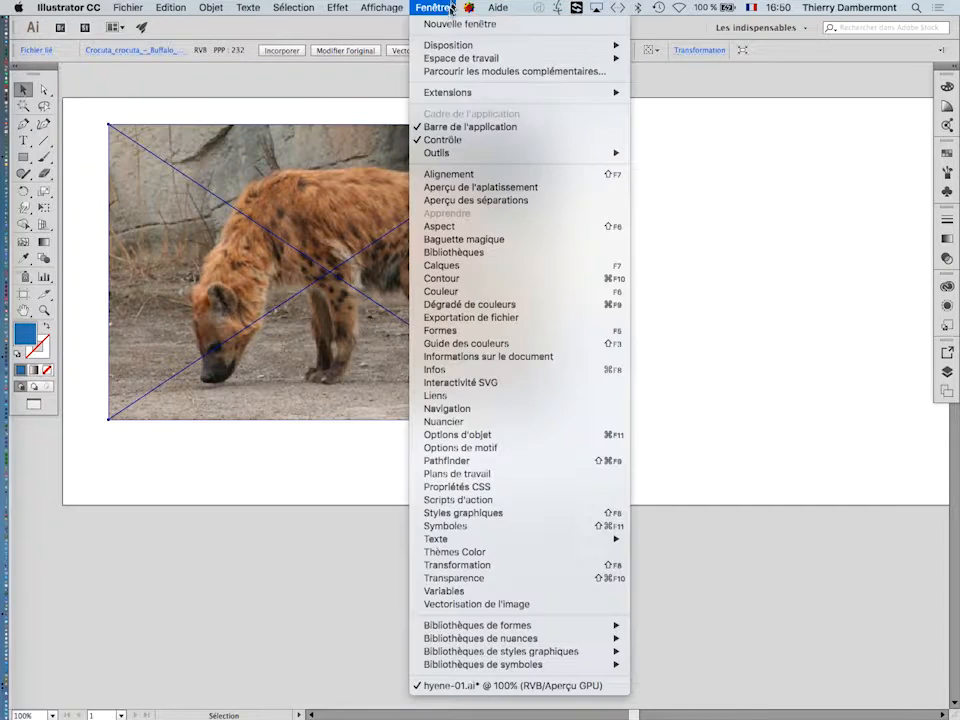
click(483, 268)
drag(828, 345, 618, 134)
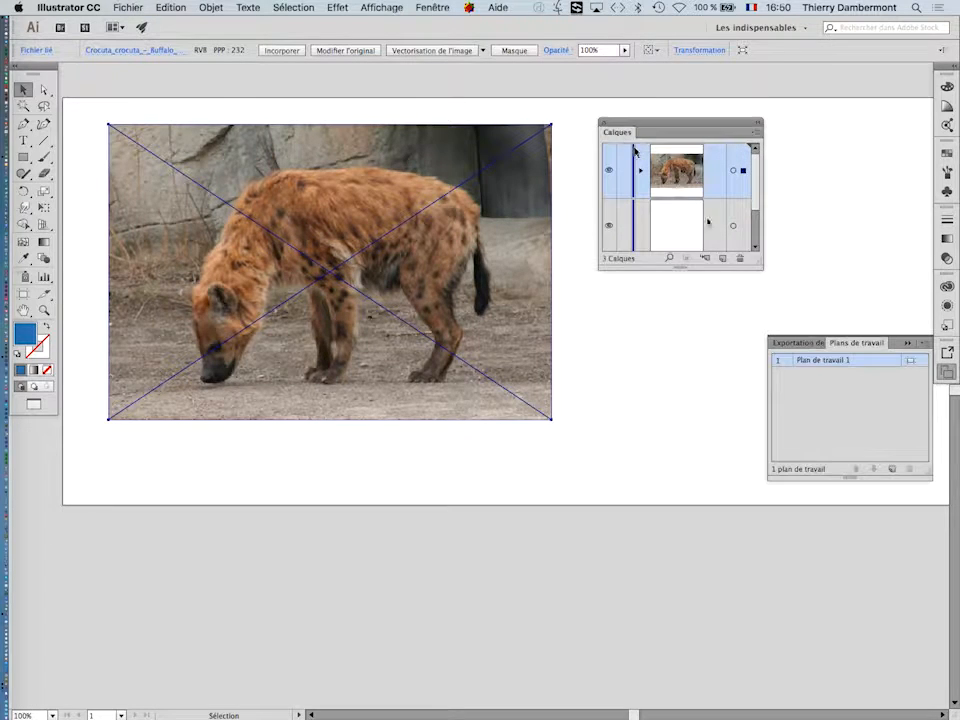
click(910, 344)
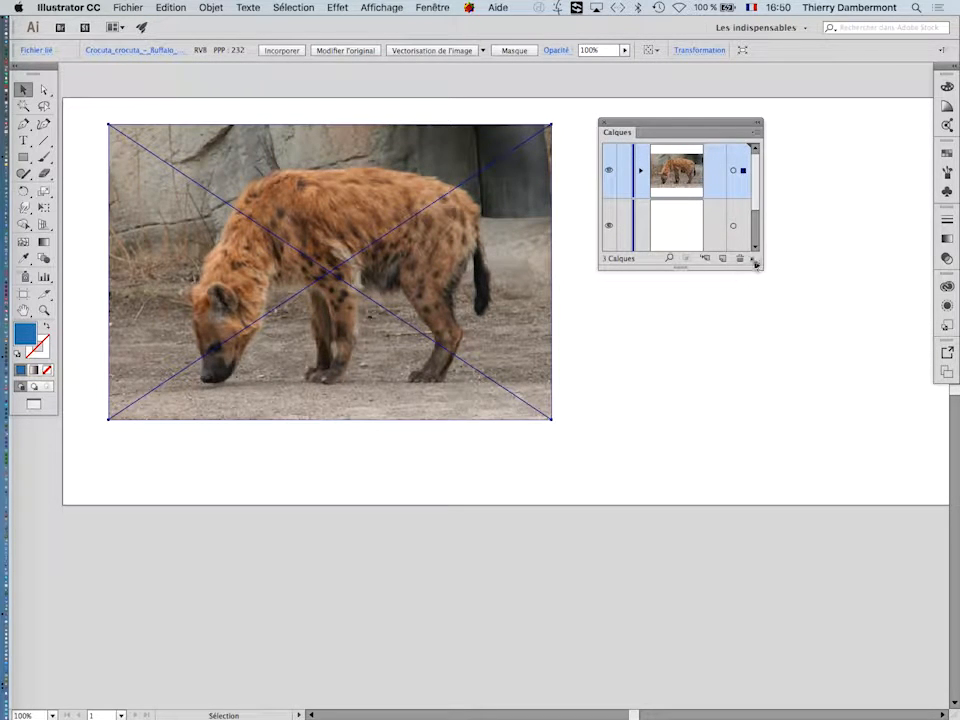
drag(759, 268, 778, 331)
drag(786, 442, 887, 508)
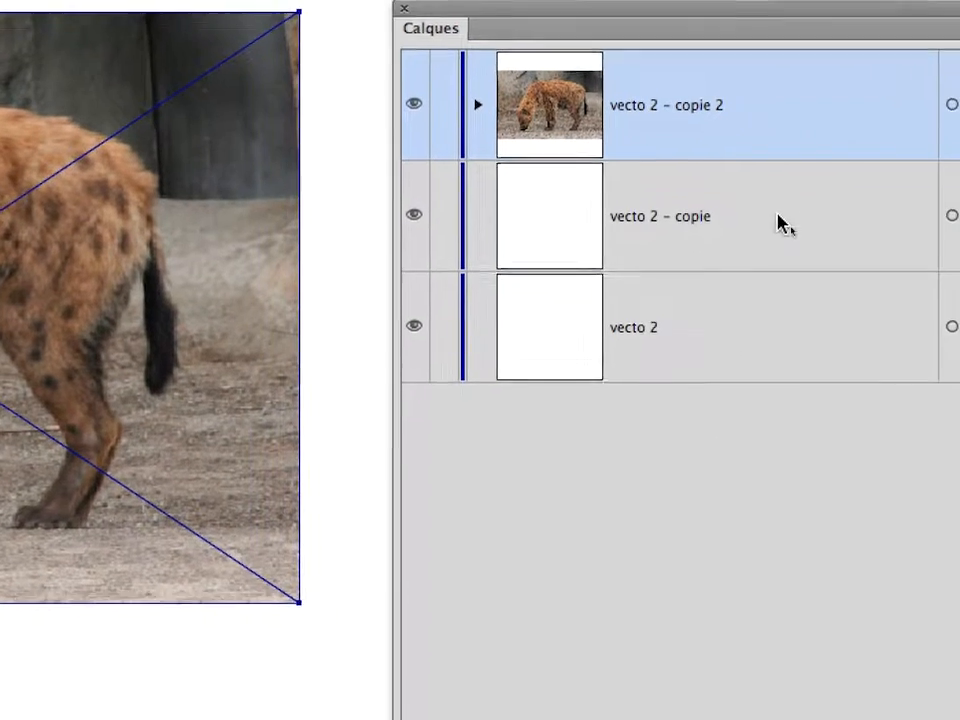
Step: Delete the empty layers vecto 2 - copie and vecto 2, and shorten the Calques panel
click(785, 225)
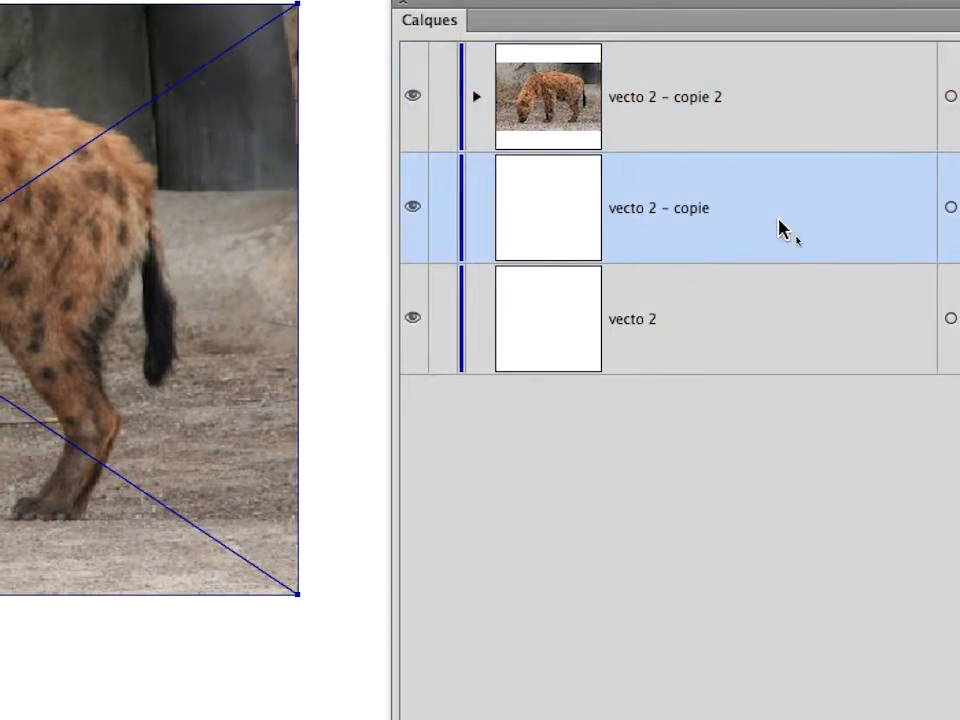
shift+click(790, 258)
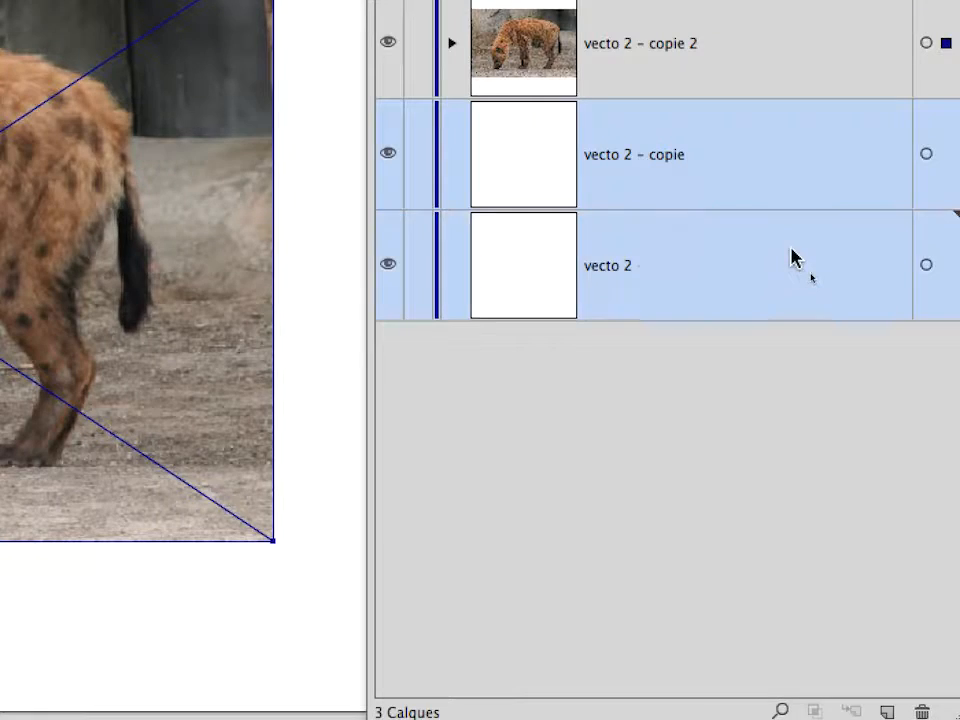
click(922, 711)
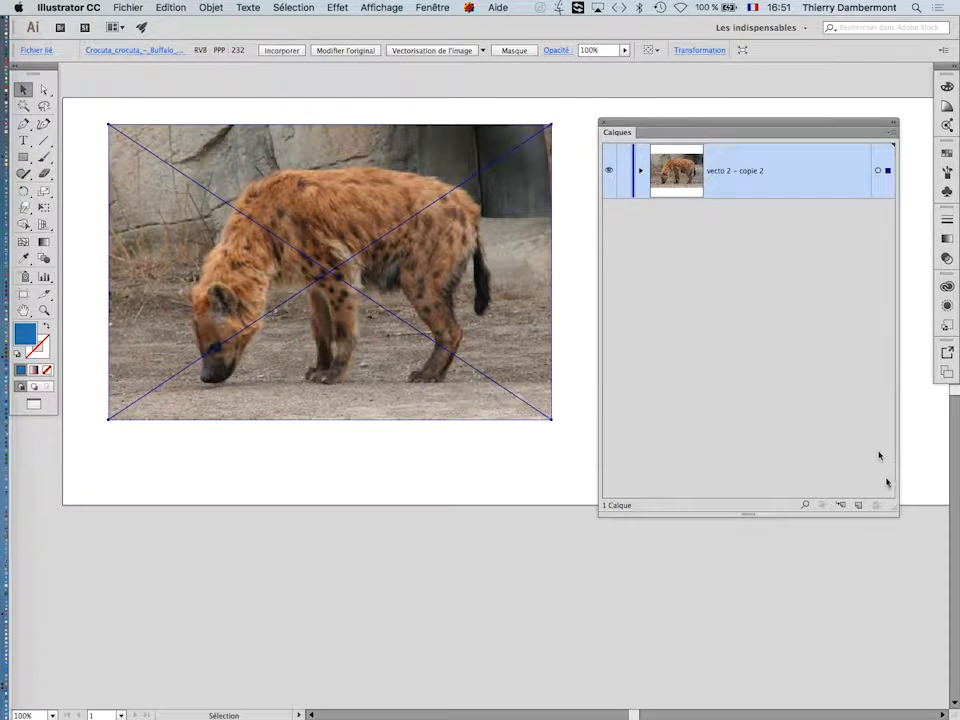
drag(898, 514, 898, 265)
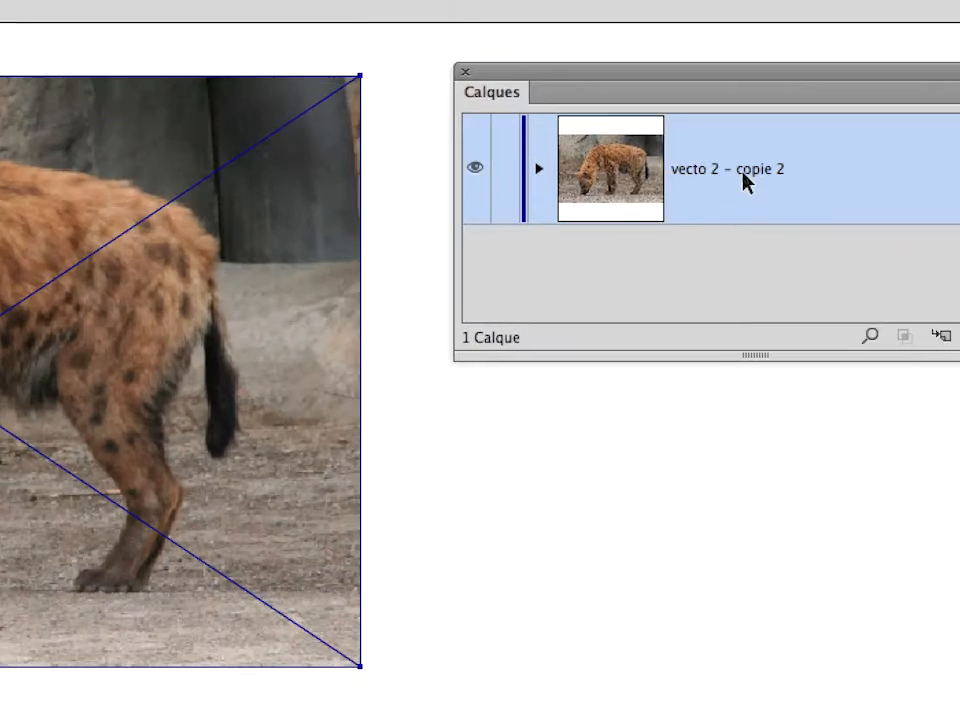
Step: Rename the remaining layer as hyene and save the document
double_click(743, 170)
text(hyene)
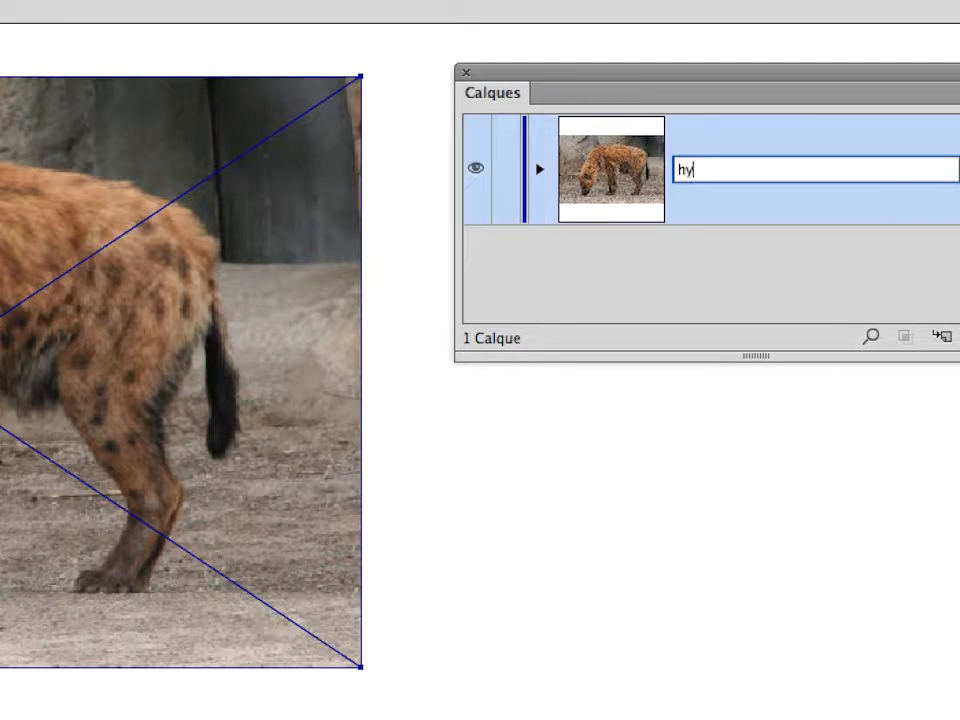
key(Return)
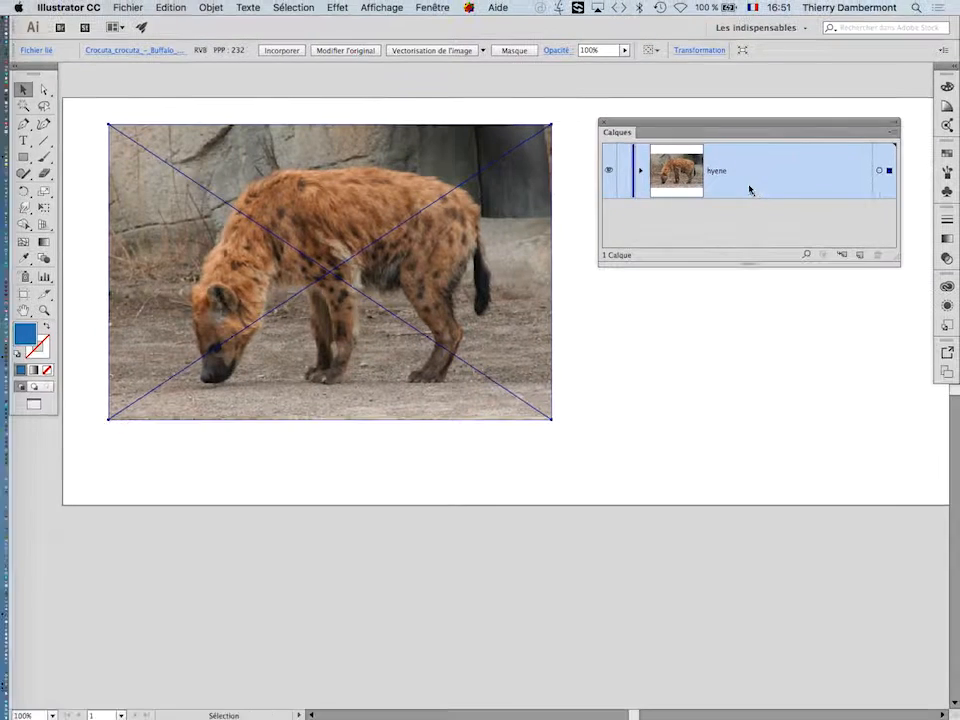
click(127, 7)
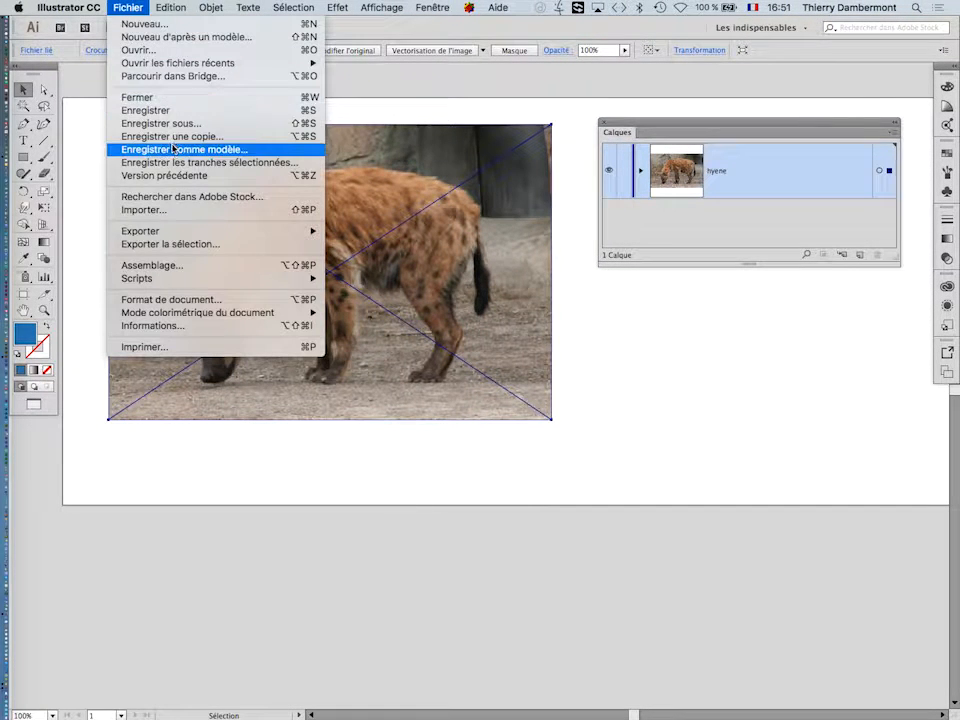
click(172, 111)
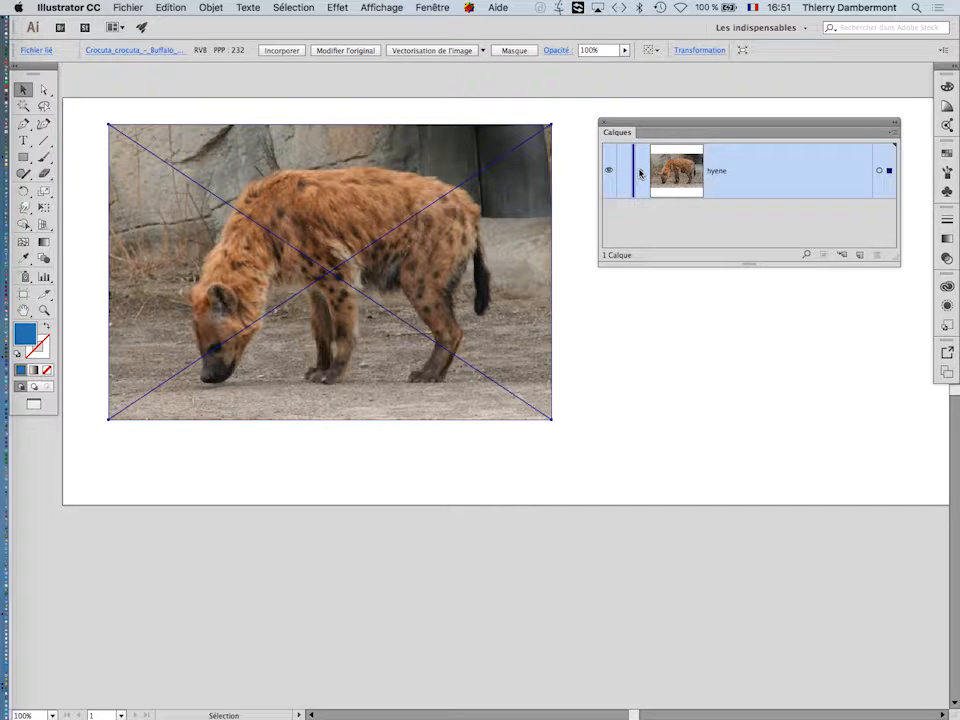
Step: Expand the hyene layer in an enlarged Calques panel to examine its contents
click(641, 171)
drag(895, 257, 927, 394)
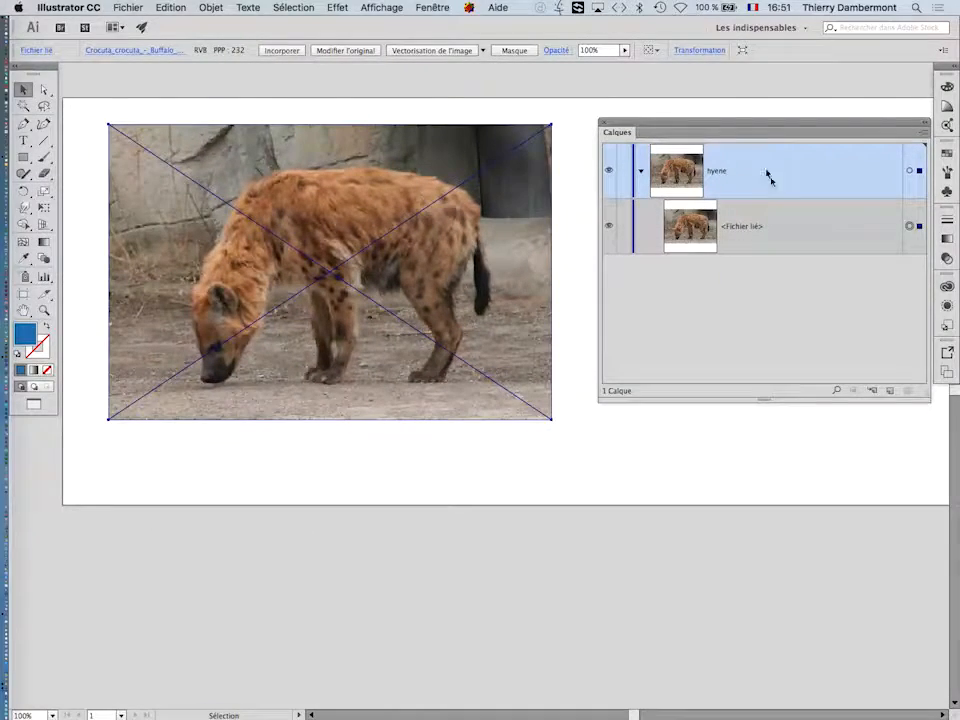
drag(733, 126, 713, 130)
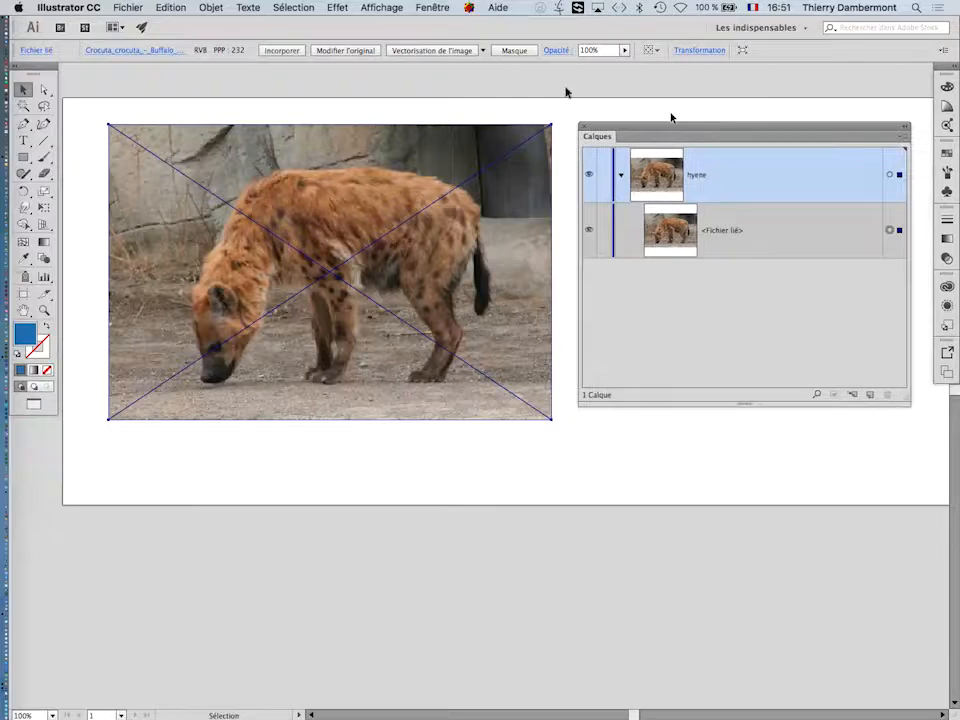
Step: Preview a default black-and-white image trace of the hyena photo, and close the Calques panel
click(421, 6)
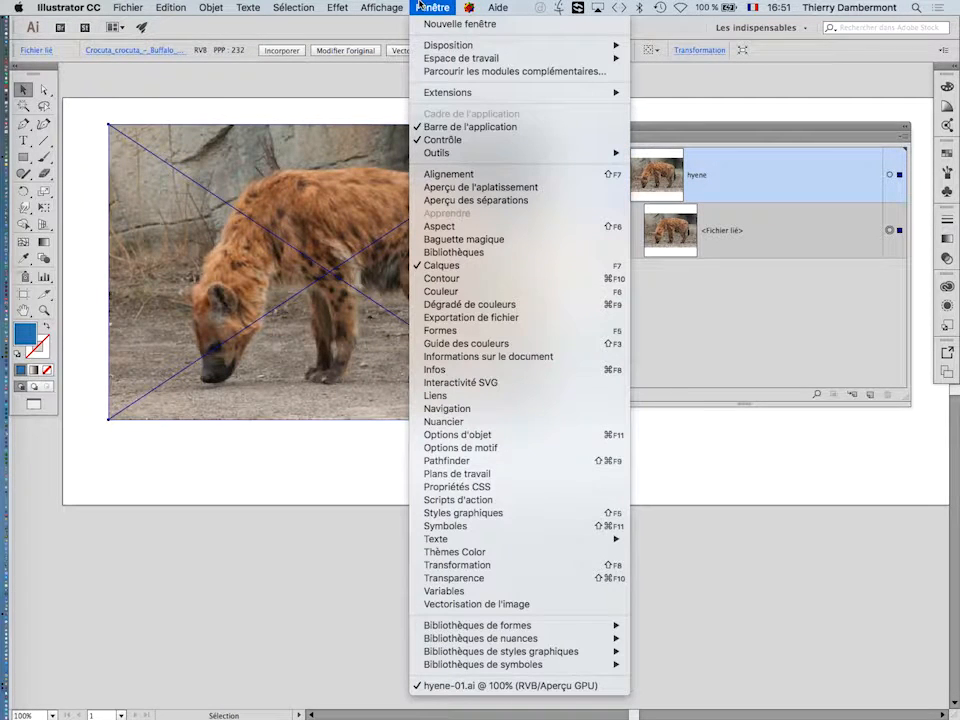
click(508, 604)
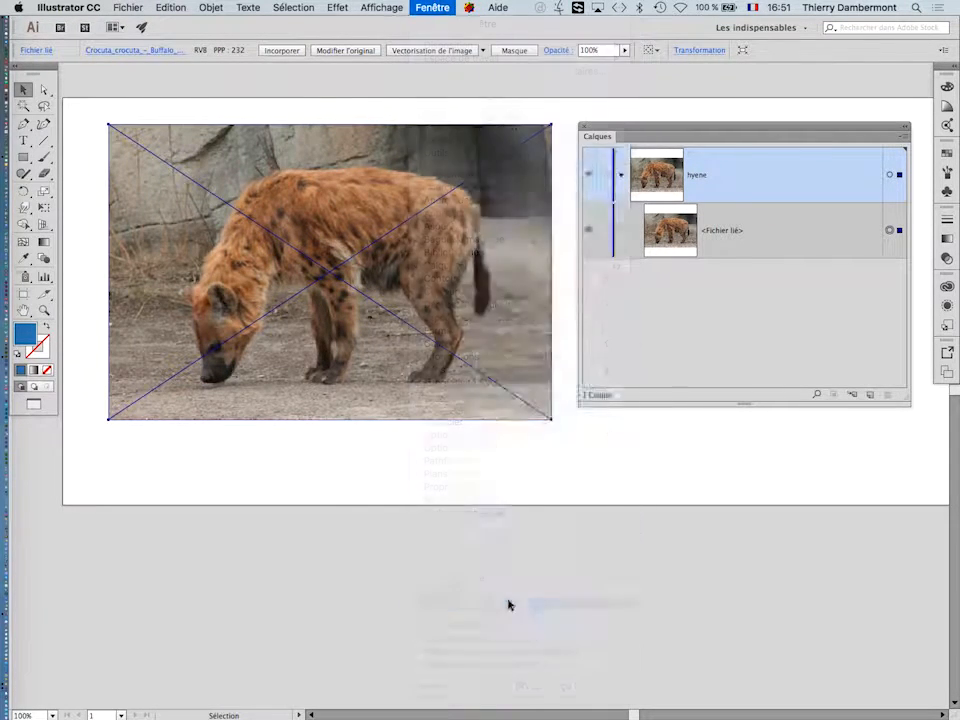
drag(510, 161, 627, 264)
click(606, 624)
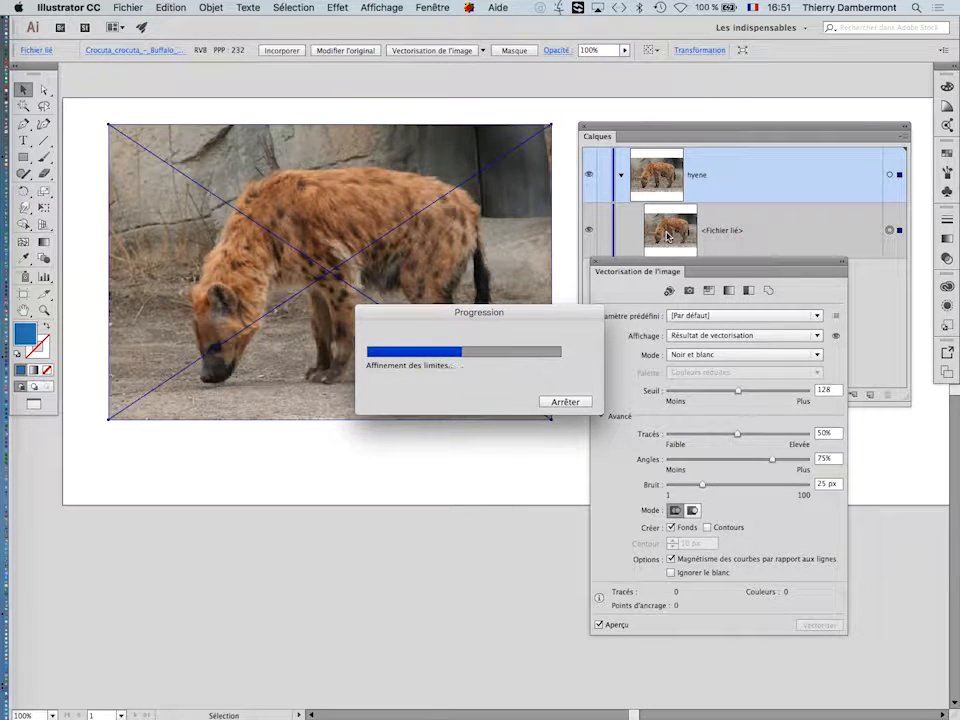
click(585, 128)
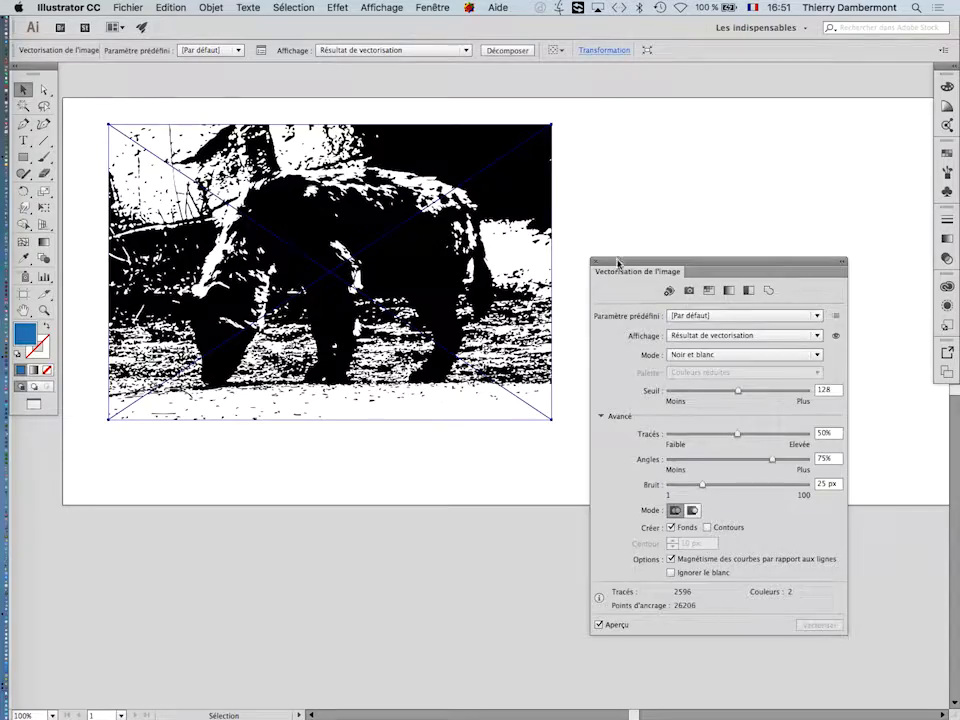
drag(619, 261, 614, 146)
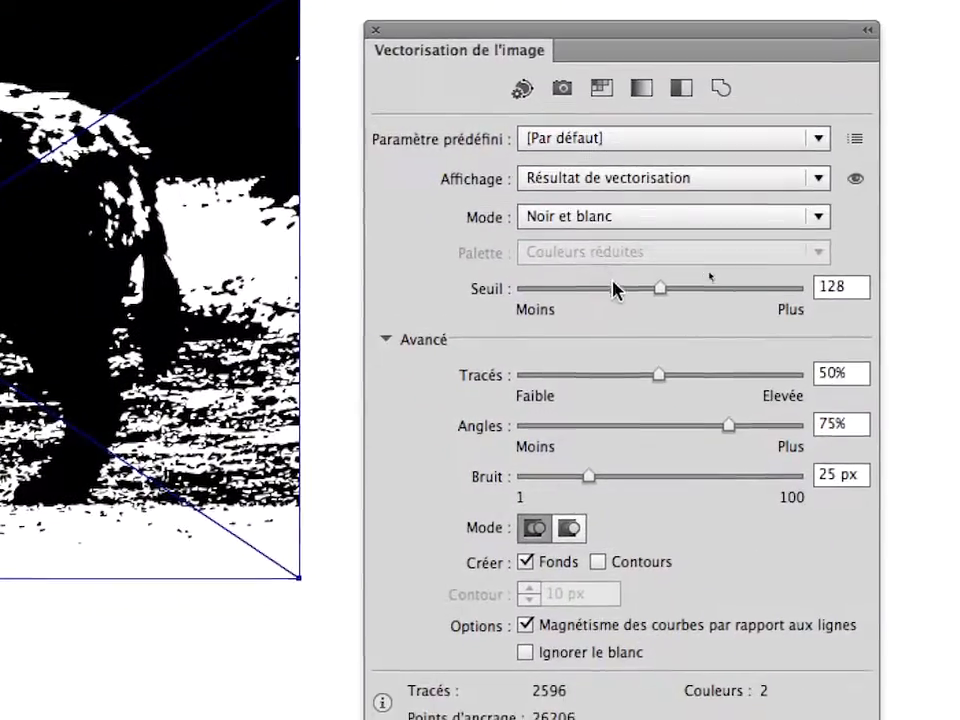
Step: Lower the tracing threshold, then switch the trace to Couleur mode with 9 reduced colours
click(613, 290)
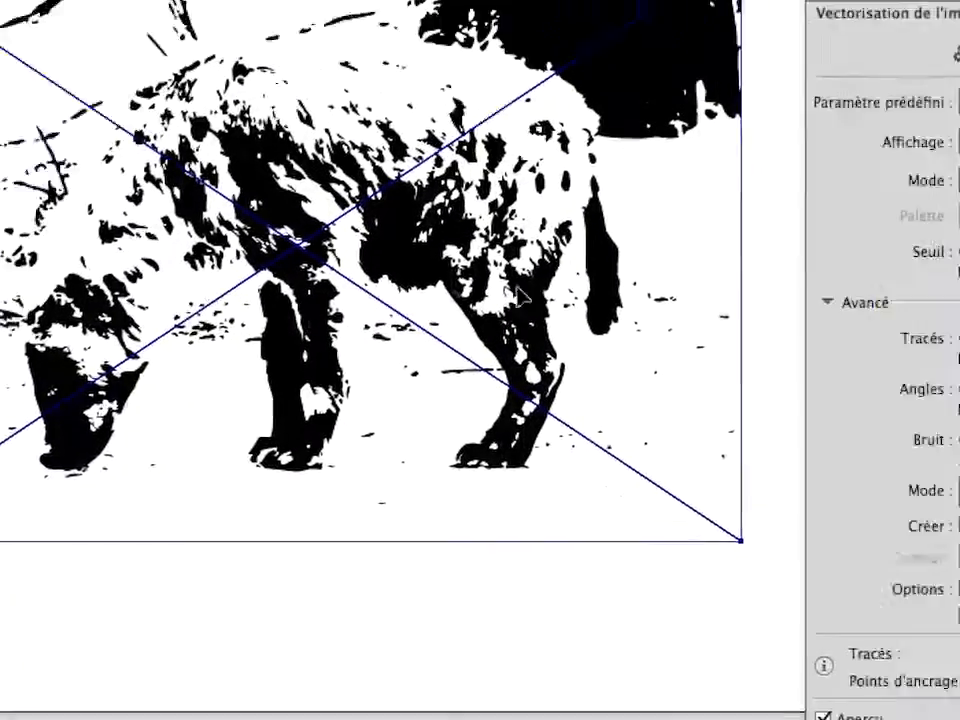
click(959, 180)
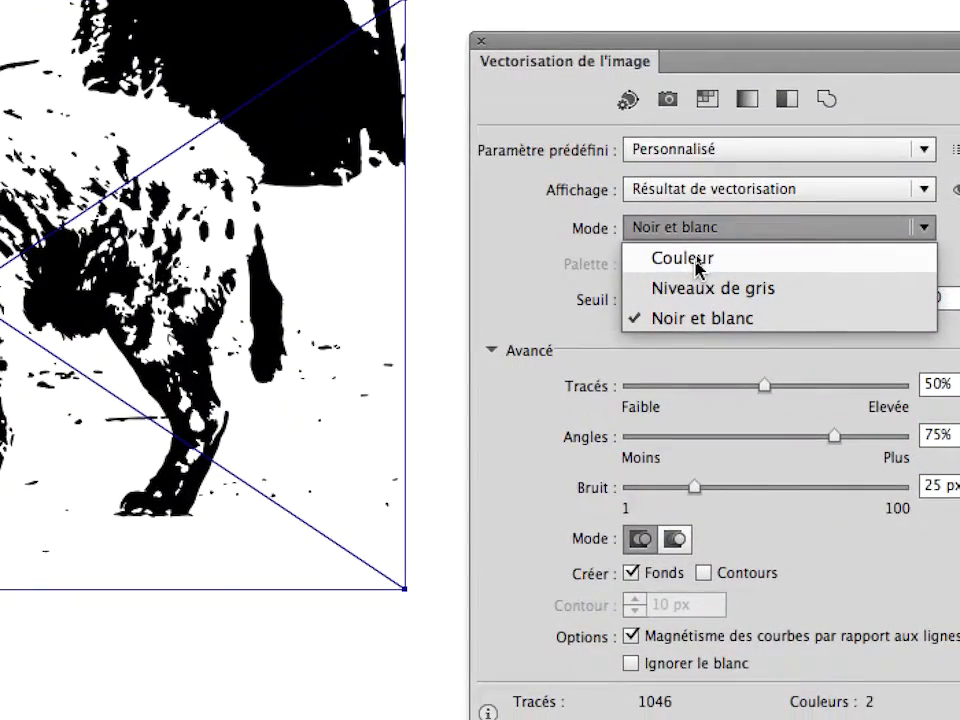
click(696, 262)
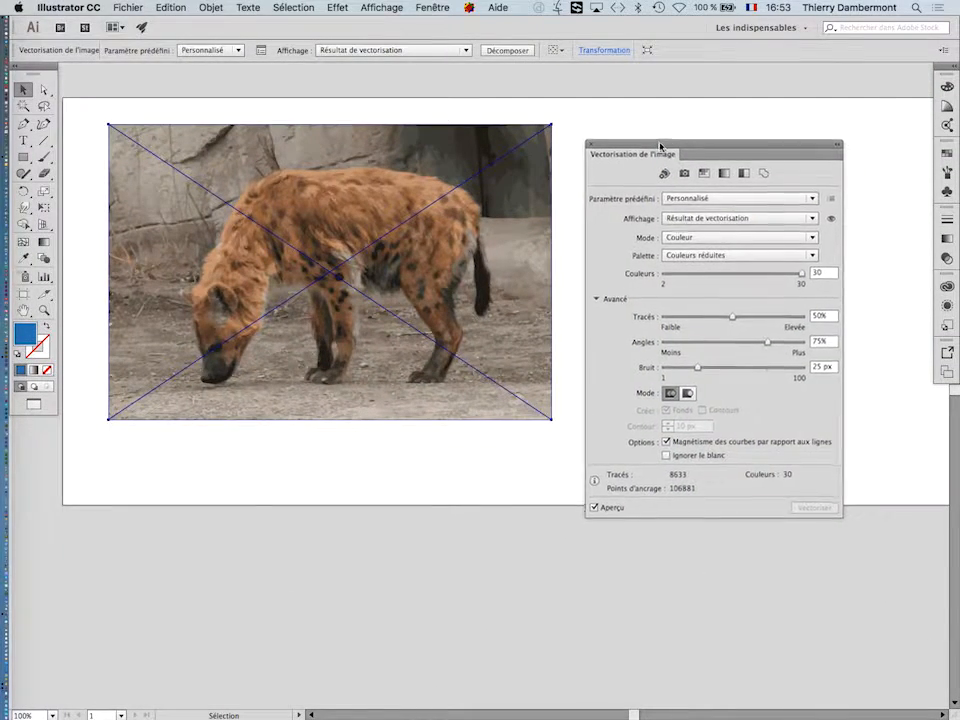
drag(660, 147, 701, 100)
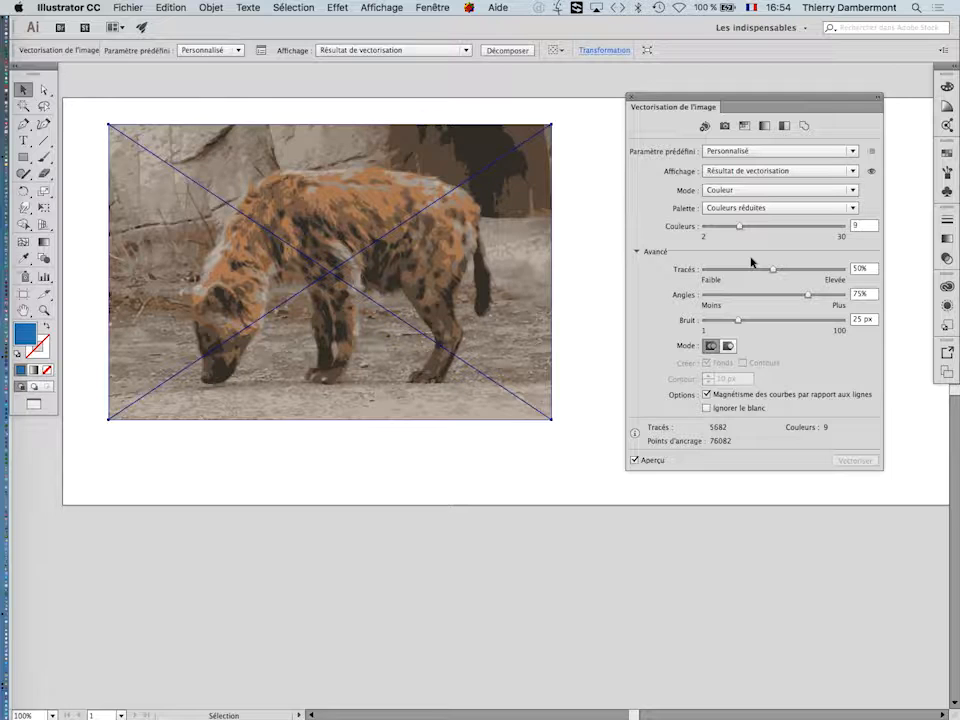
Step: Delete the traced hyena image from the artboard
click(262, 115)
click(265, 136)
key(Delete)
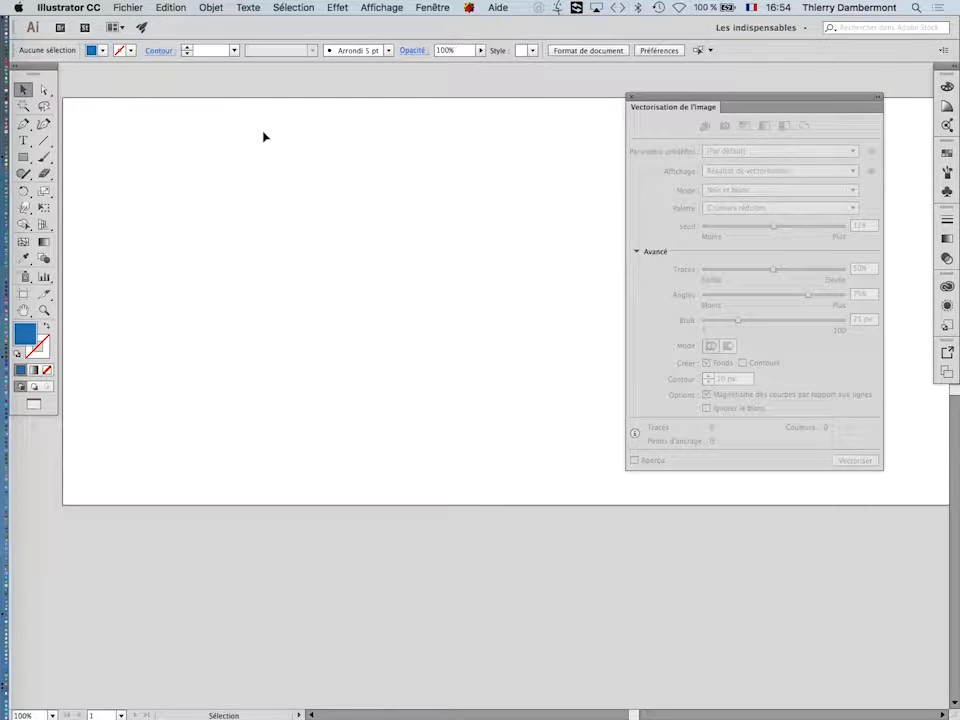
Step: Launch Adobe Photoshop CC 2015
mouse_move(3, 311)
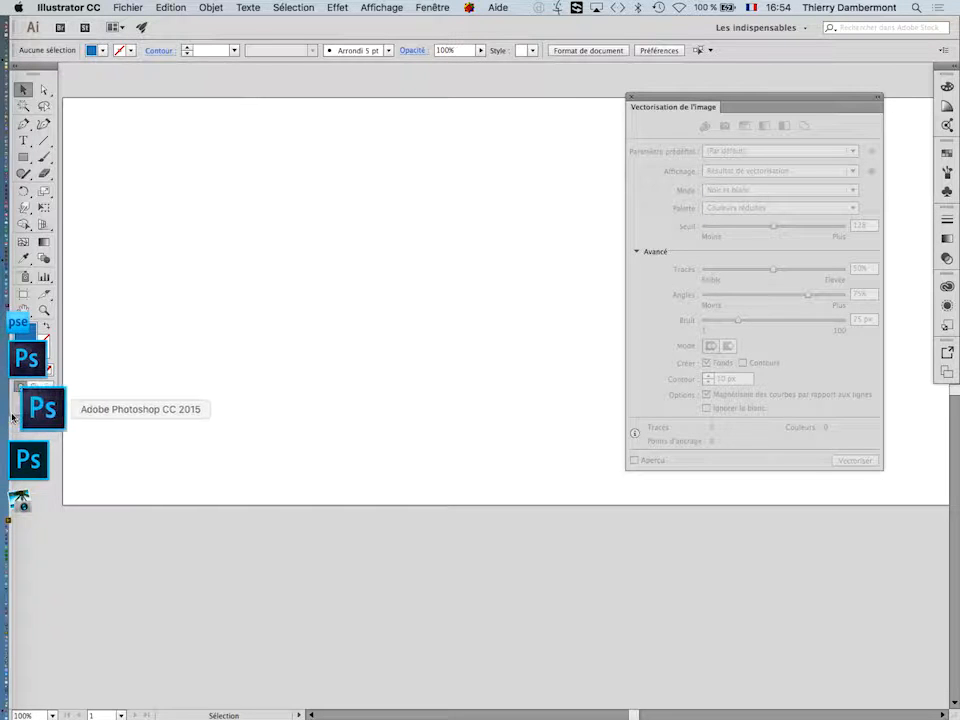
click(35, 418)
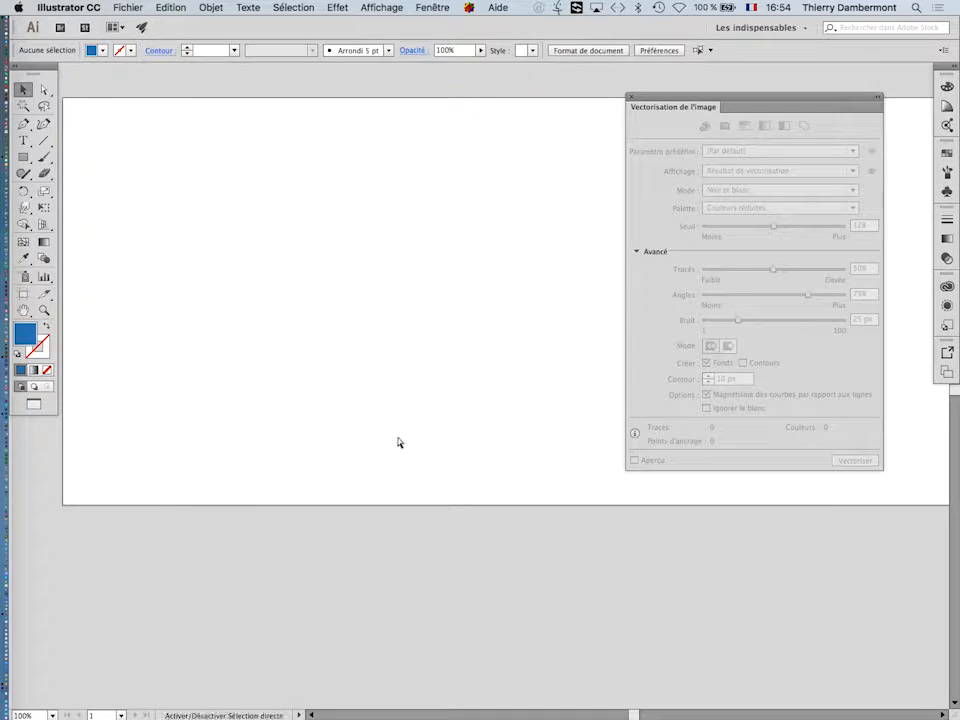
Step: Switch to Photoshop, reset the Les indispensables workspace, and display the toolbox in two columns
key(super+Tab)
click(388, 364)
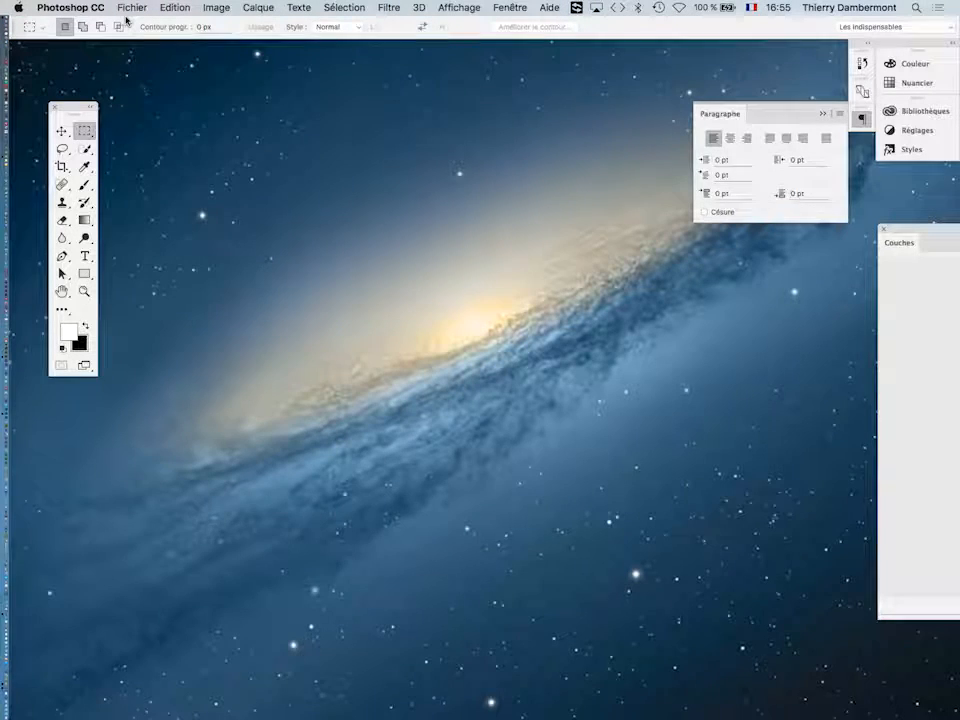
click(854, 31)
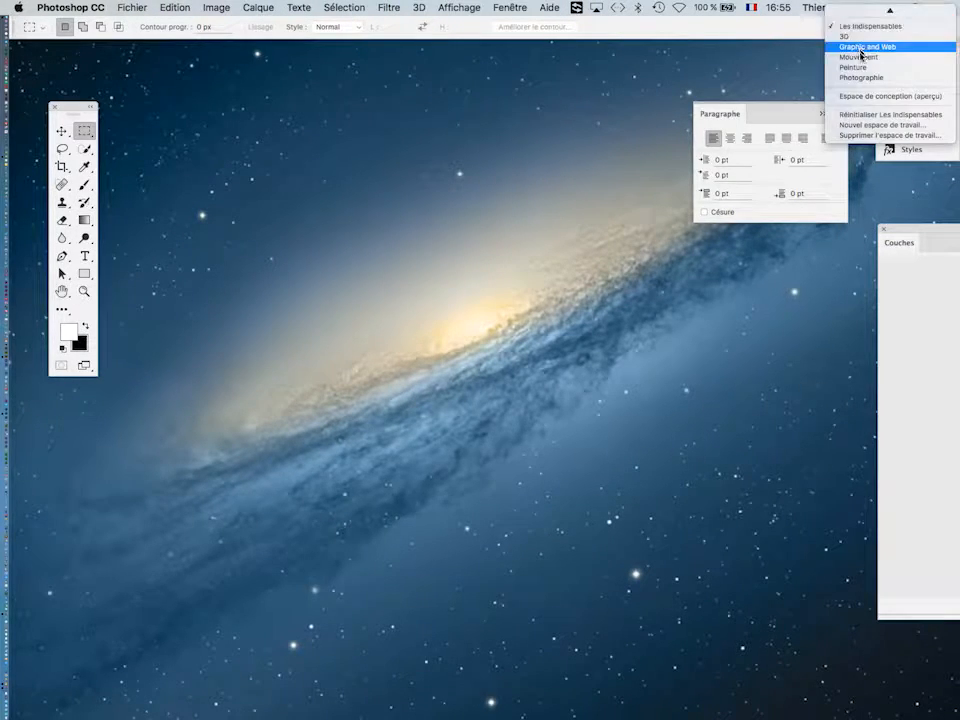
click(858, 111)
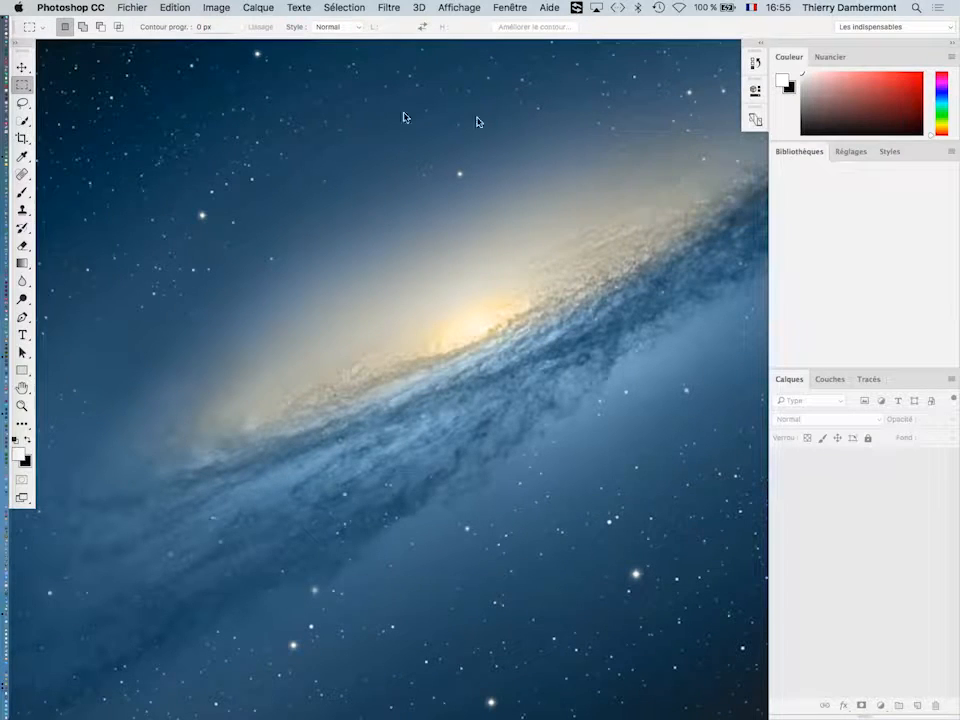
click(12, 35)
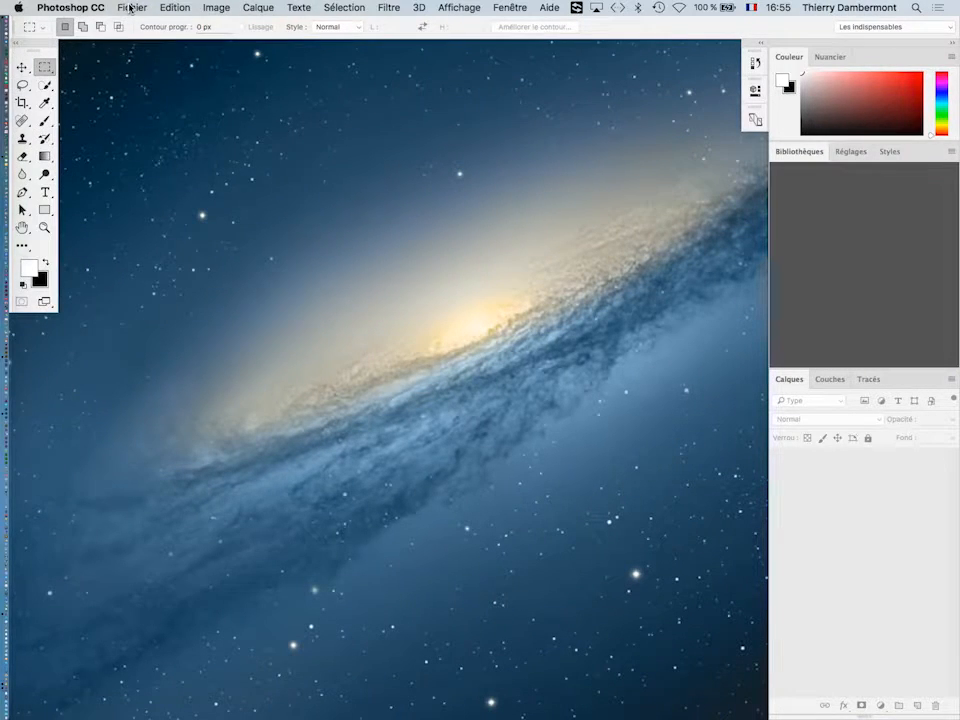
Step: Open Crocuta_crocuta_-_Buffalo_Zoo.jpg from the B1A2 AI folder and show it in full-screen mode with the menu bar
click(131, 7)
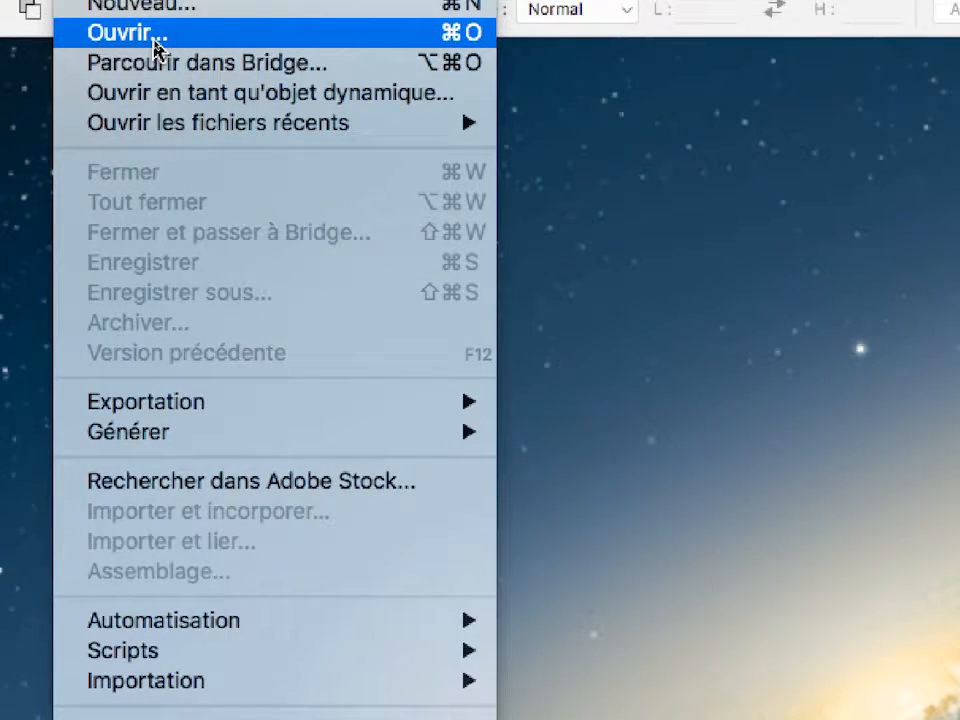
click(154, 41)
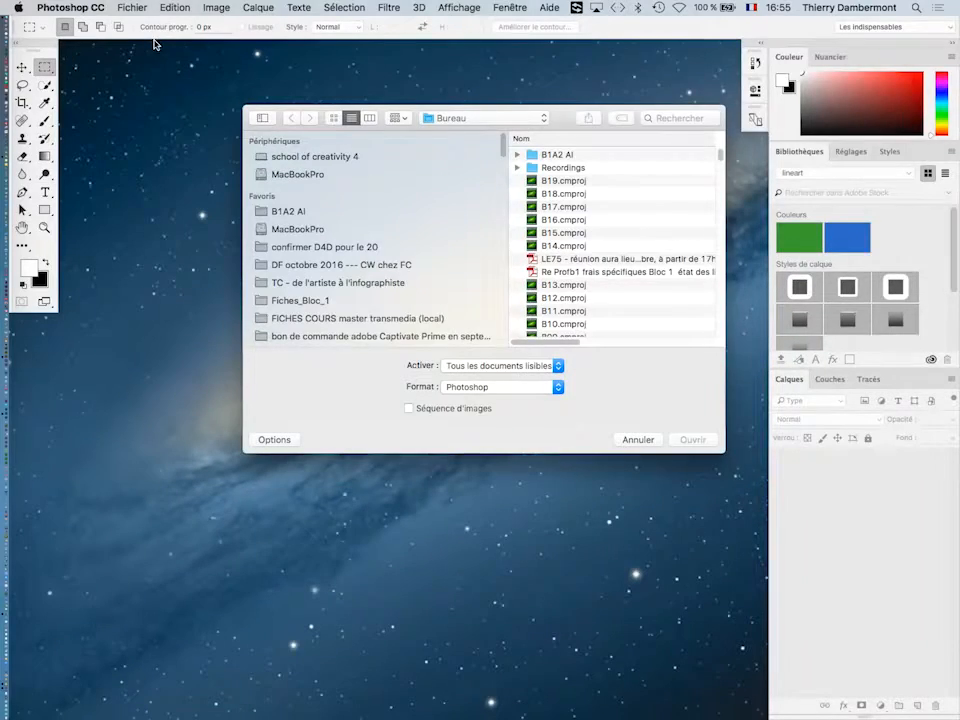
click(300, 212)
click(596, 186)
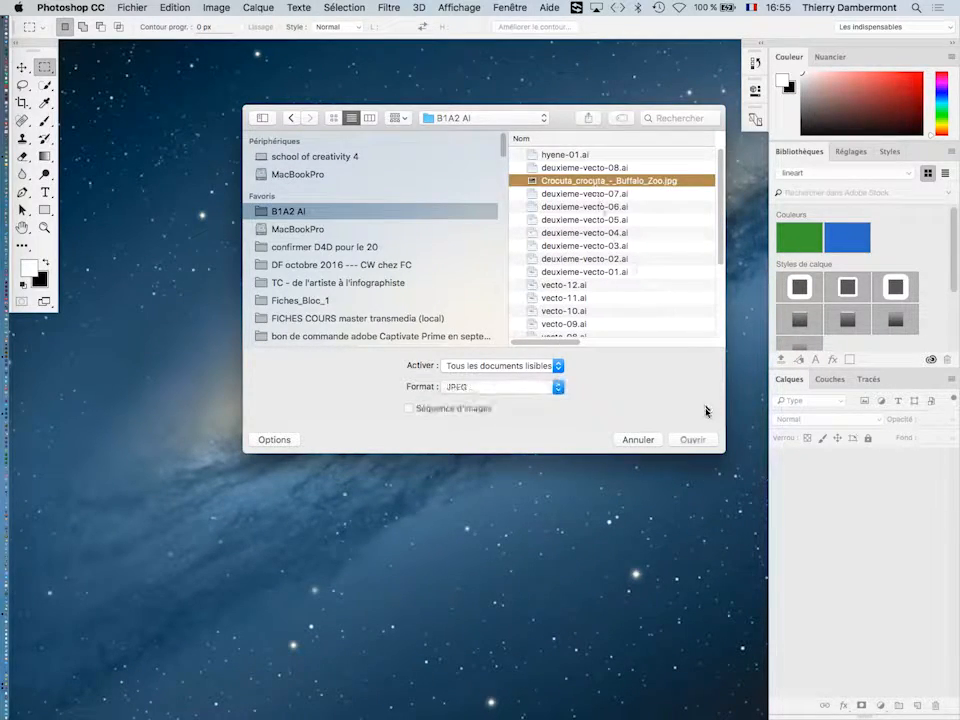
click(693, 439)
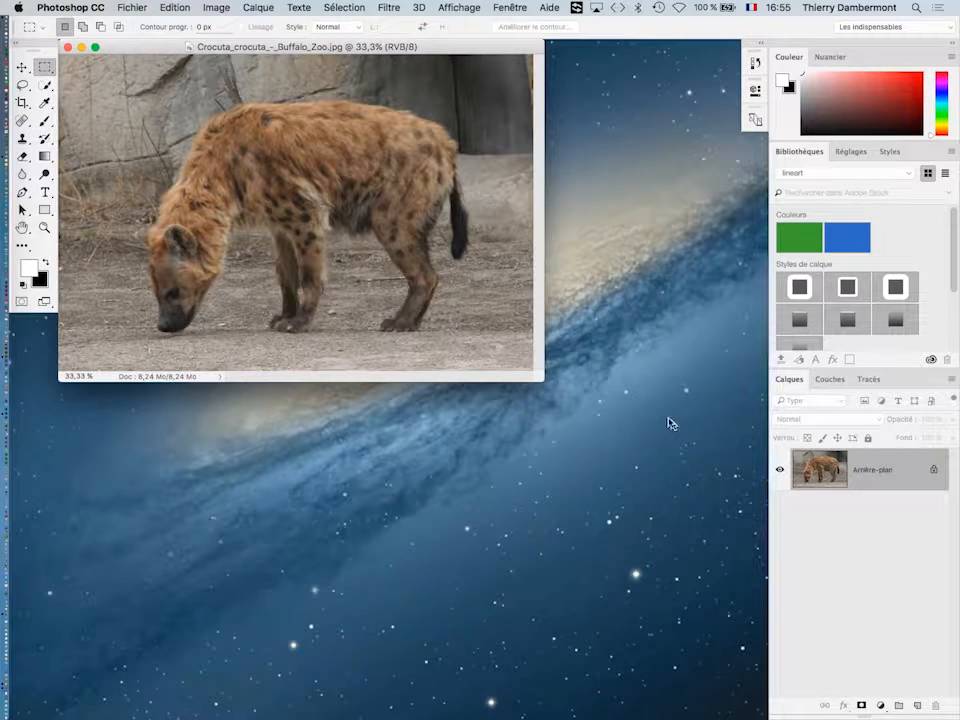
key(f)
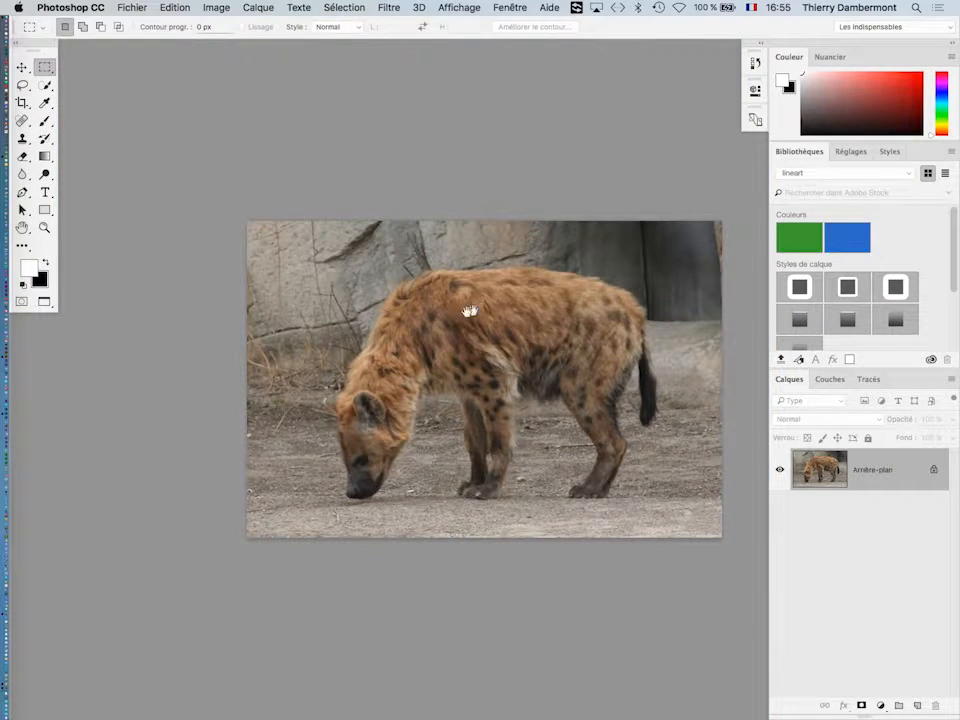
drag(469, 310, 369, 279)
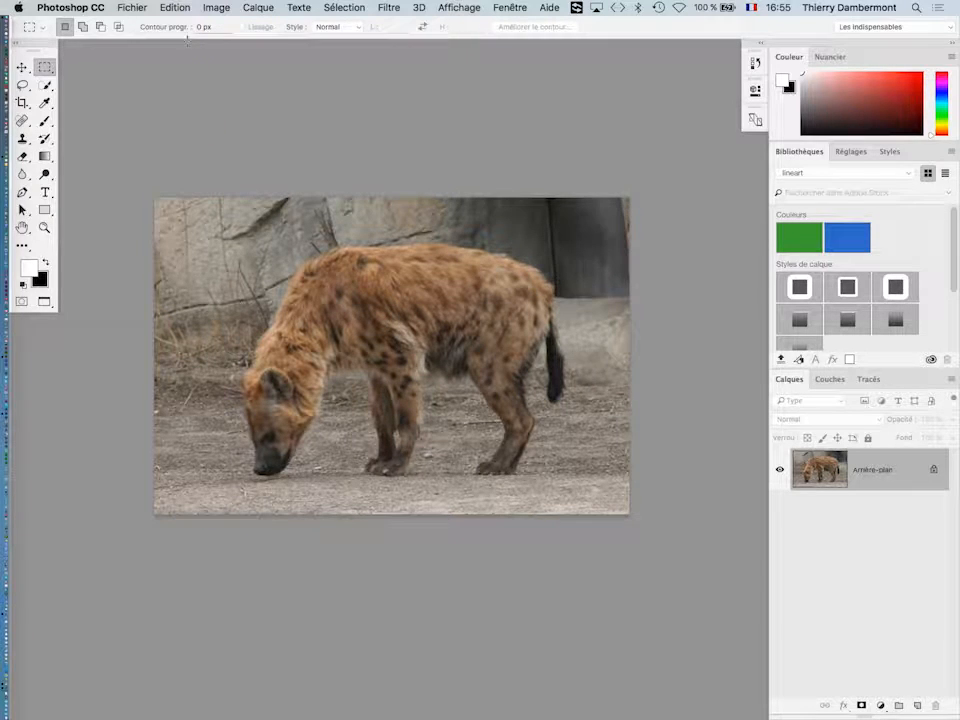
key(super+plus)
Step: Save the hyena photo in Photoshop format as Crocuta_crocuta_-_Buffalo_Zoo.psd in the B1A2 AI folder
click(133, 8)
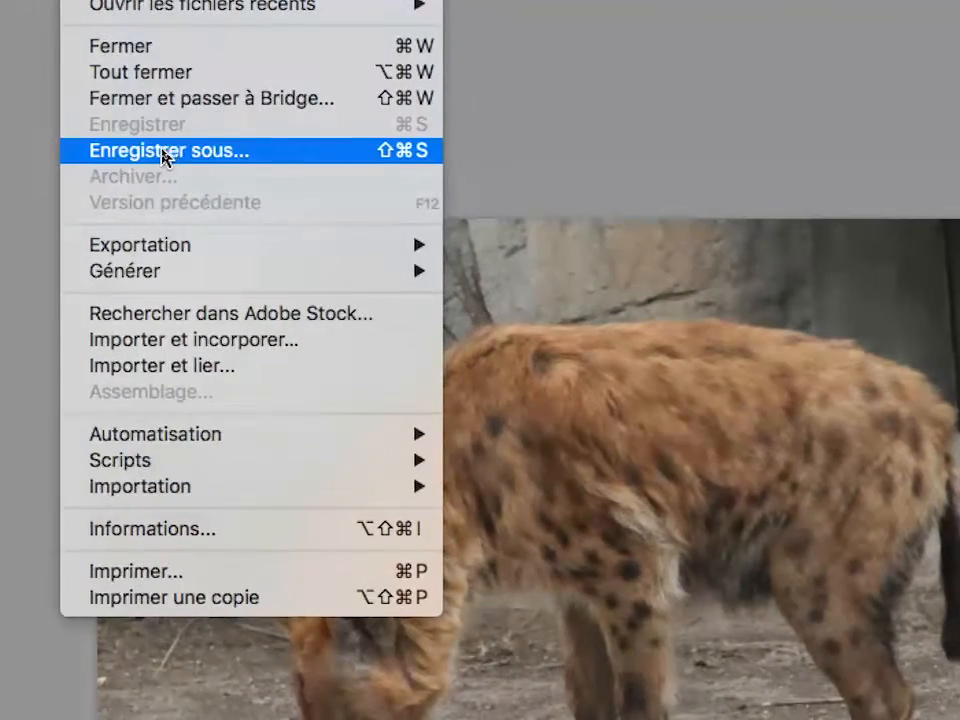
click(165, 150)
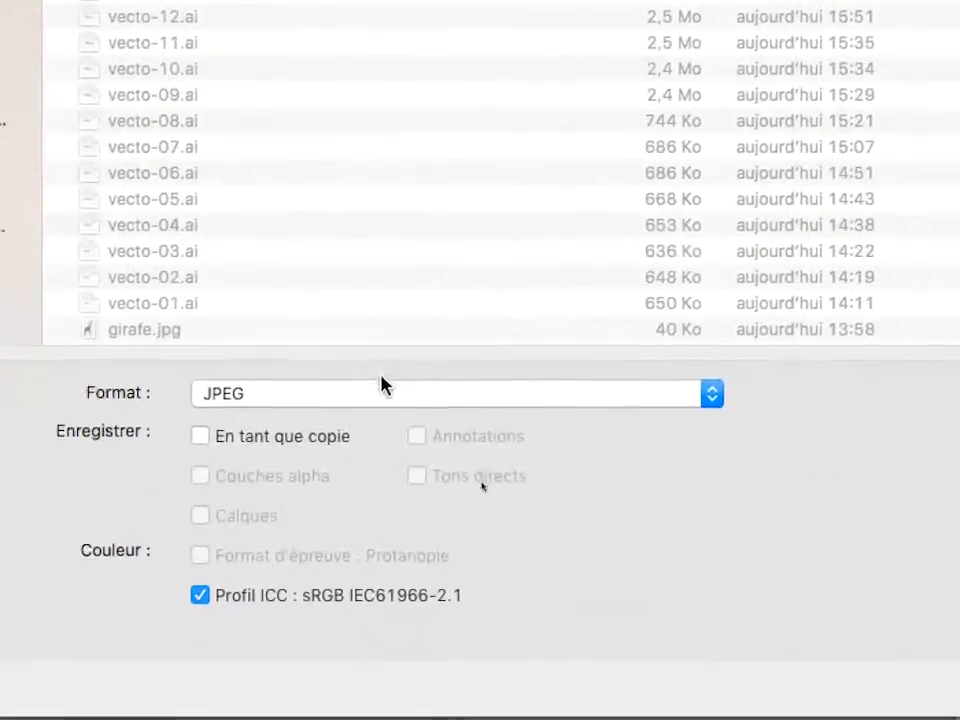
click(383, 388)
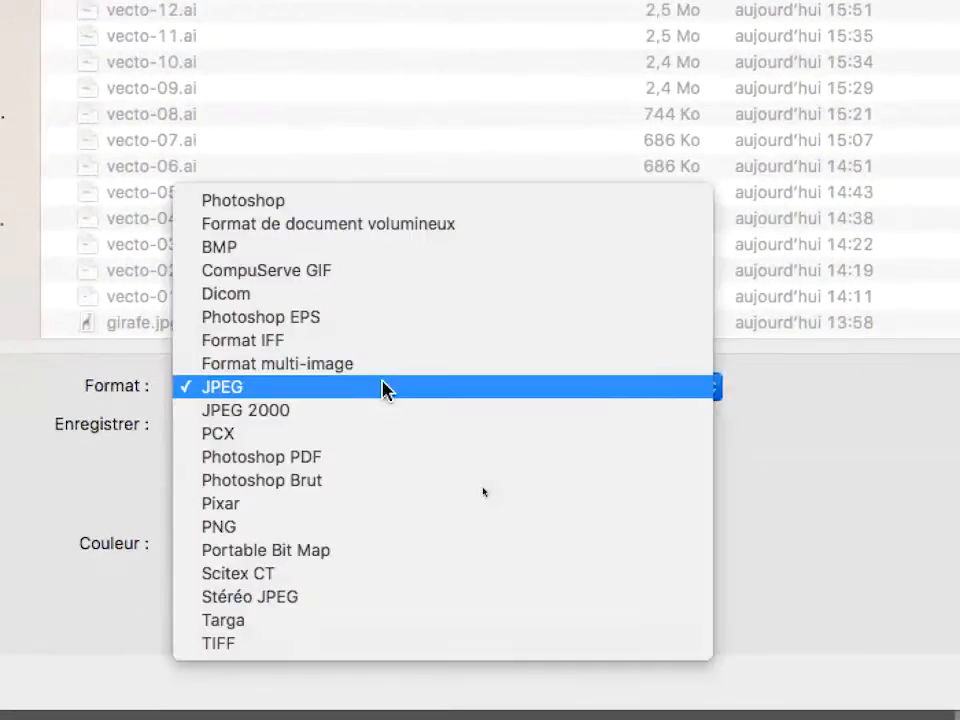
click(329, 200)
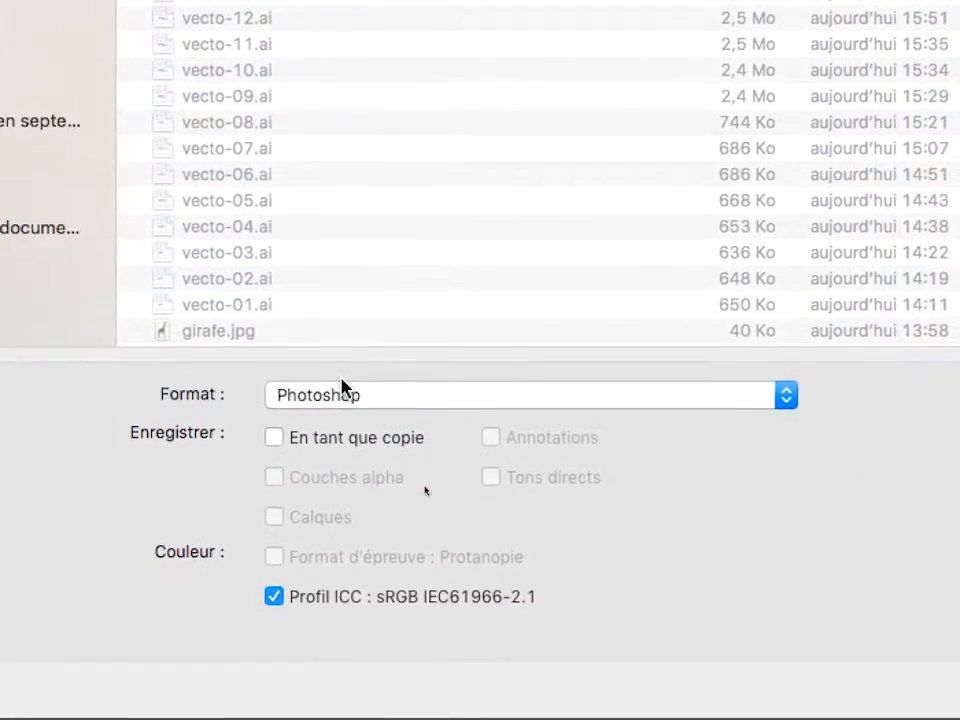
click(343, 388)
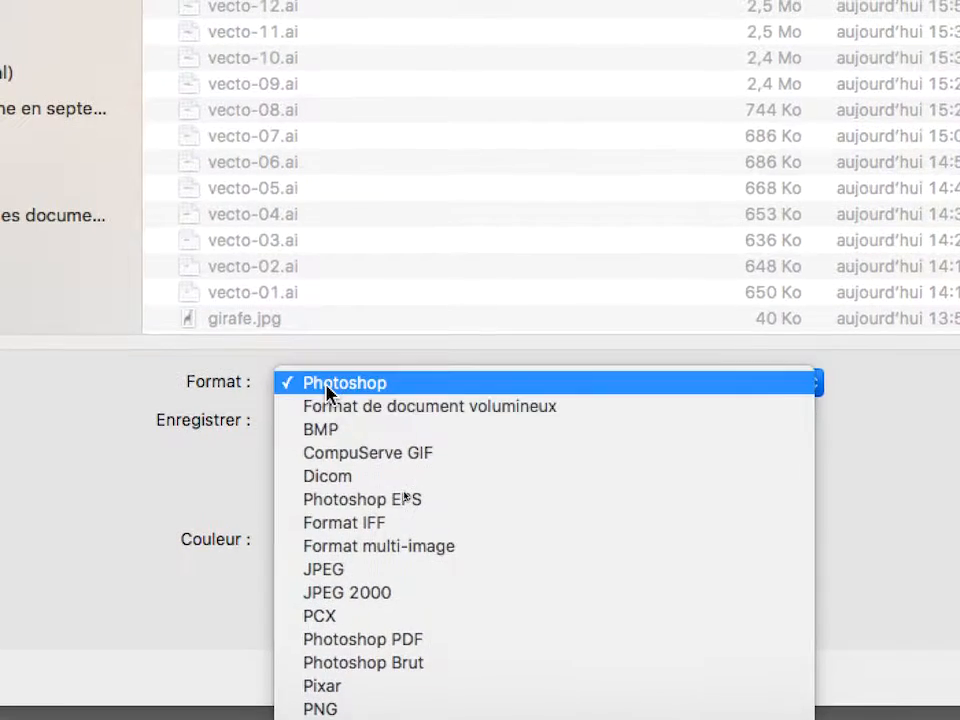
click(327, 390)
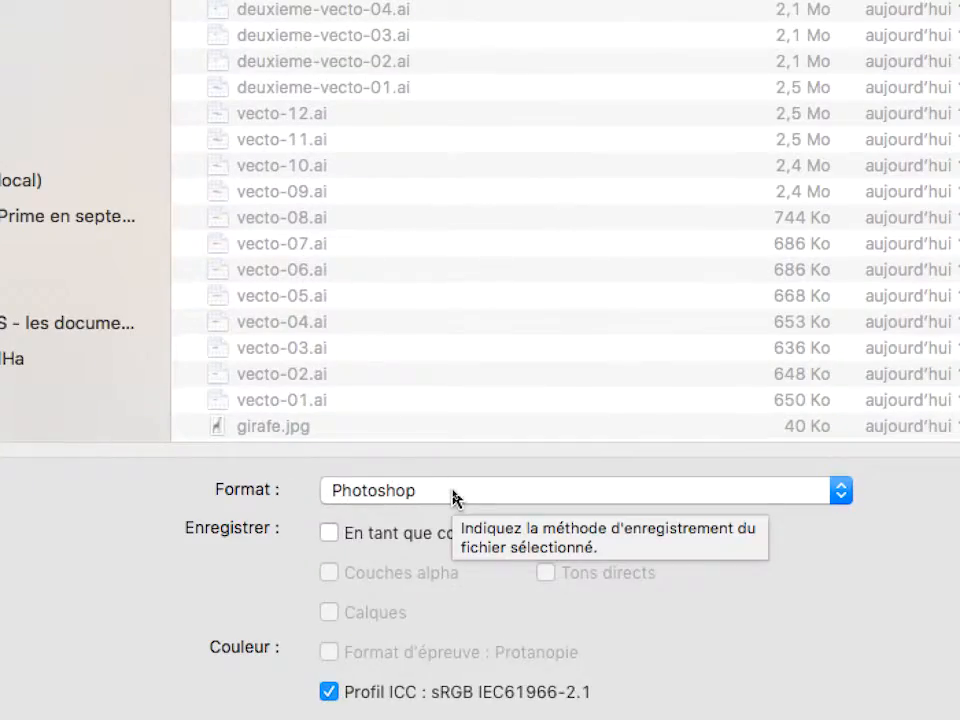
click(453, 490)
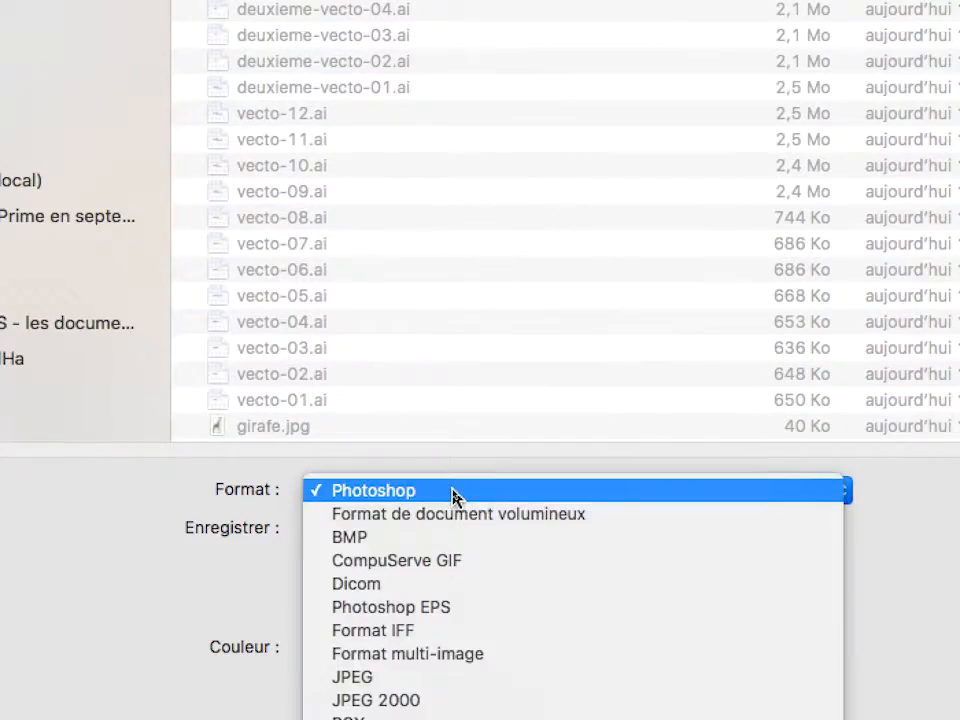
click(453, 495)
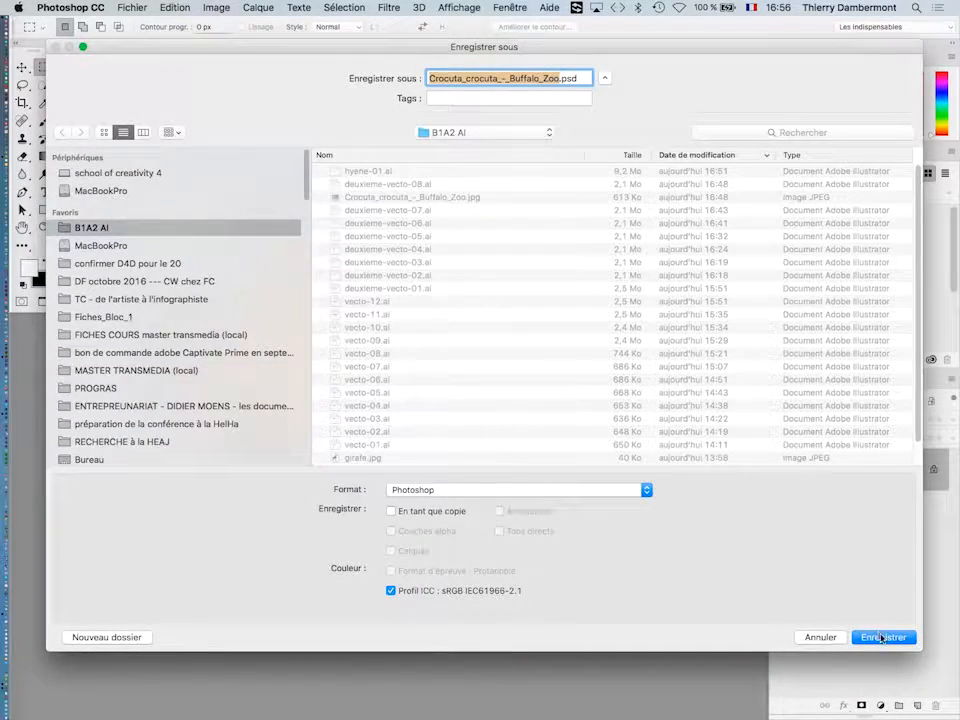
click(881, 637)
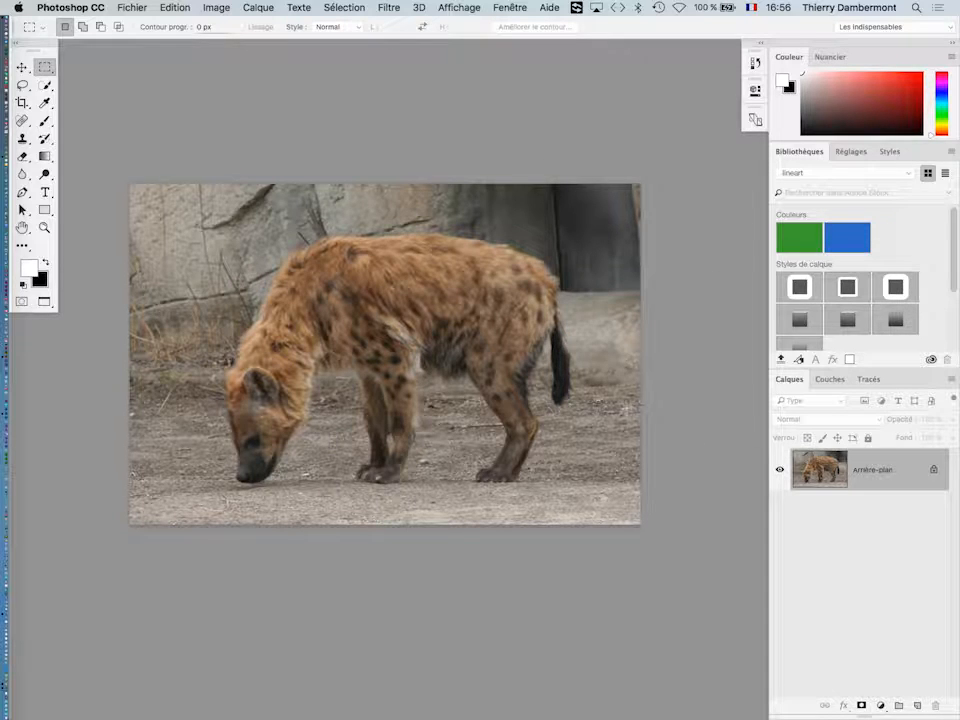
Step: Detach the Calques panel, collapse the docked panels to icons, and place the enlarged Calques panel beside the hyena
drag(776, 390, 497, 236)
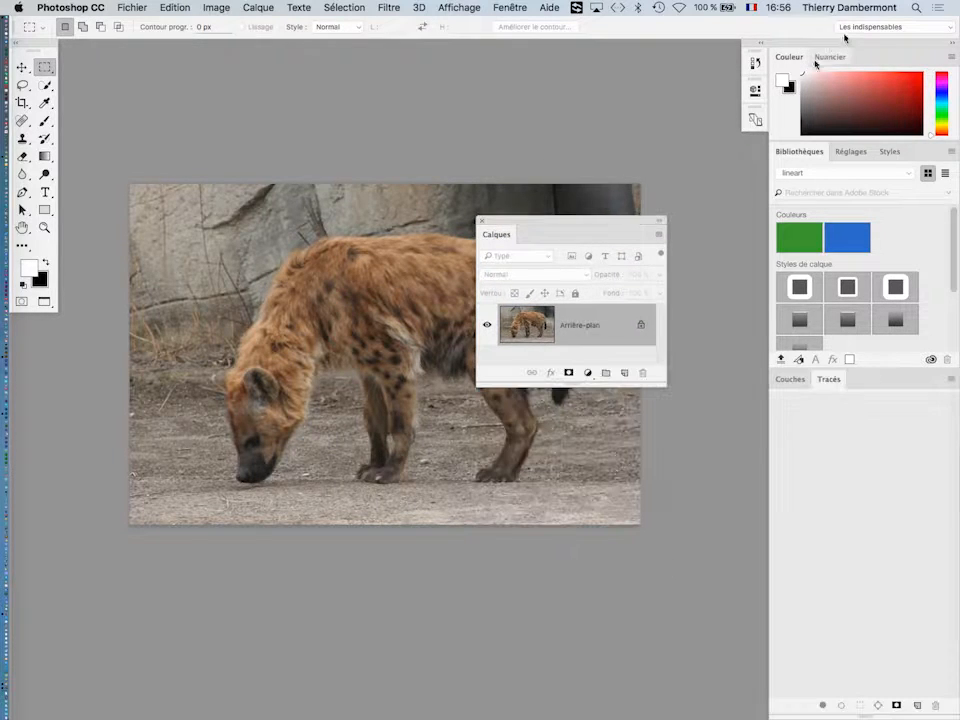
click(845, 30)
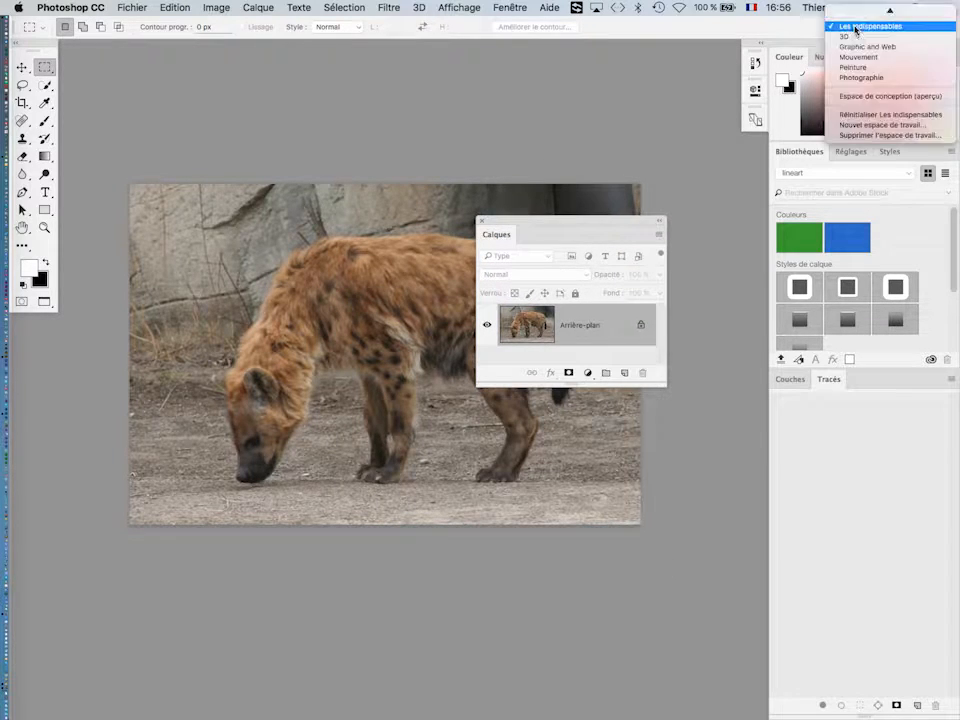
click(828, 493)
click(953, 43)
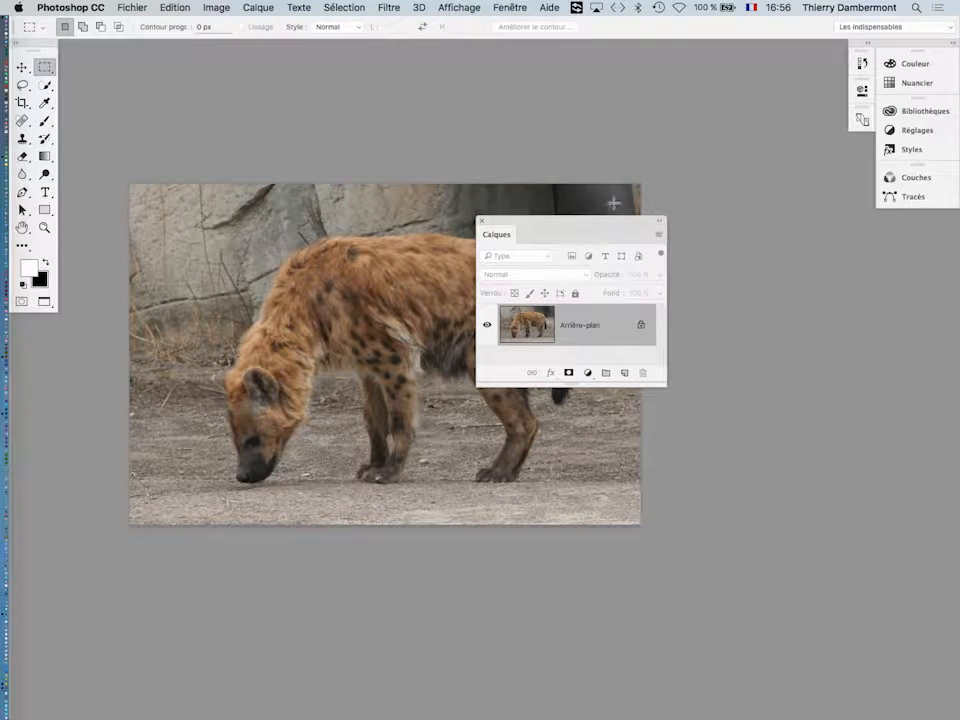
drag(604, 221, 738, 256)
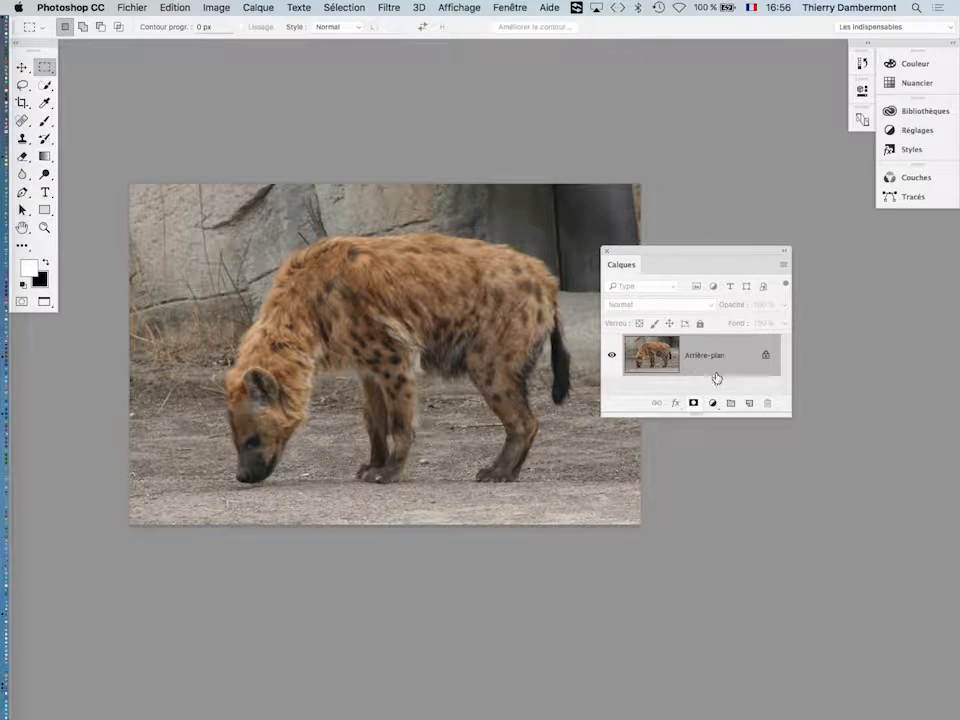
drag(787, 417, 898, 510)
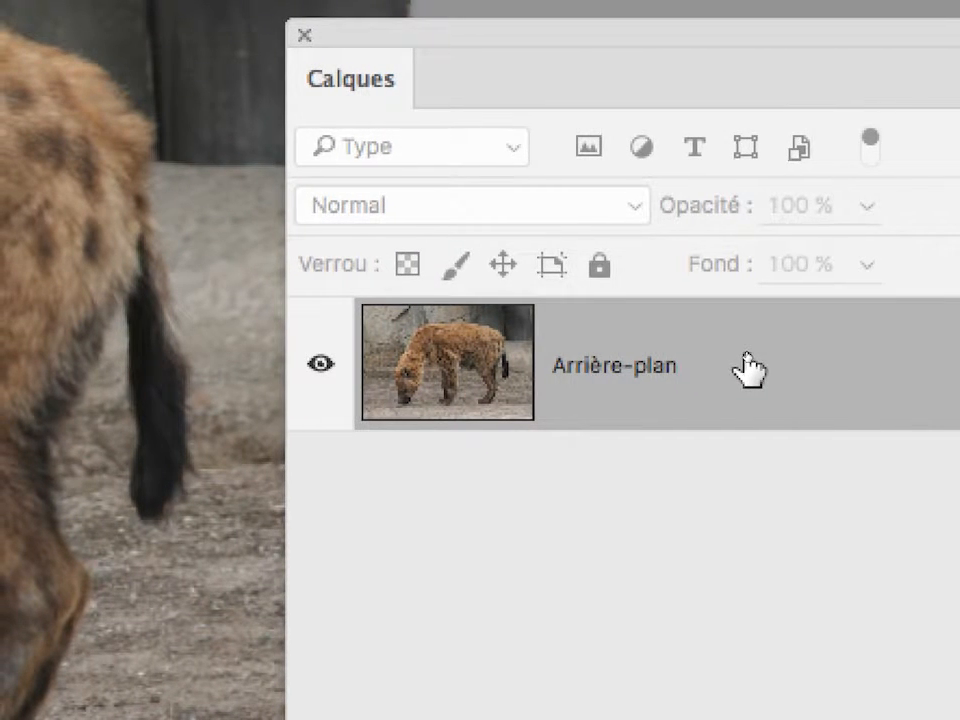
Step: Convert the Arrière-plan layer to a smart object (objet dynamique)
right_click(748, 369)
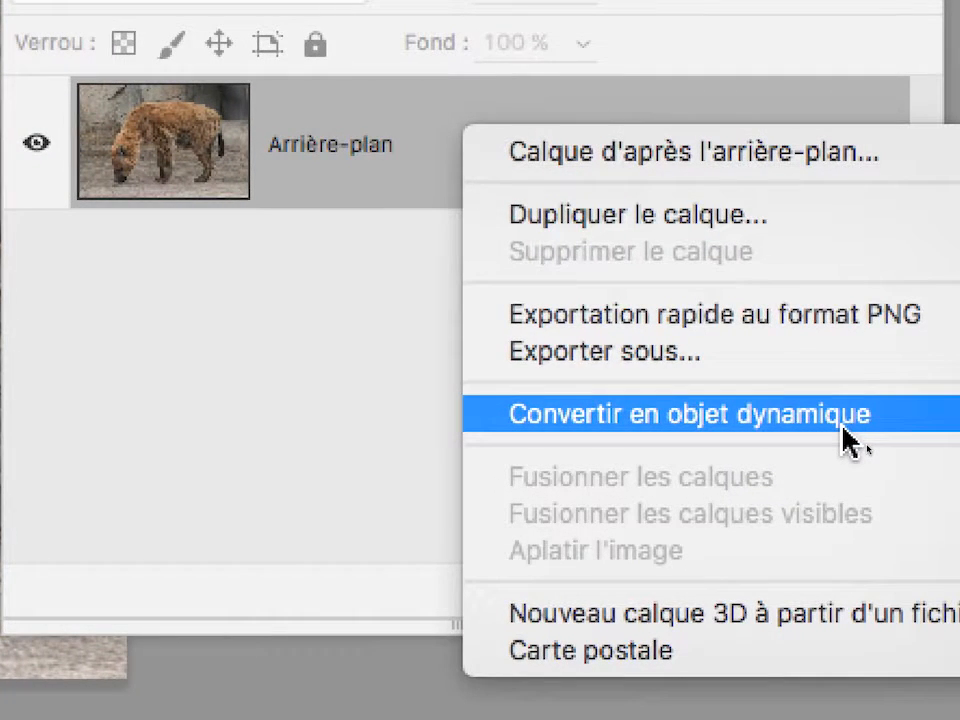
click(843, 428)
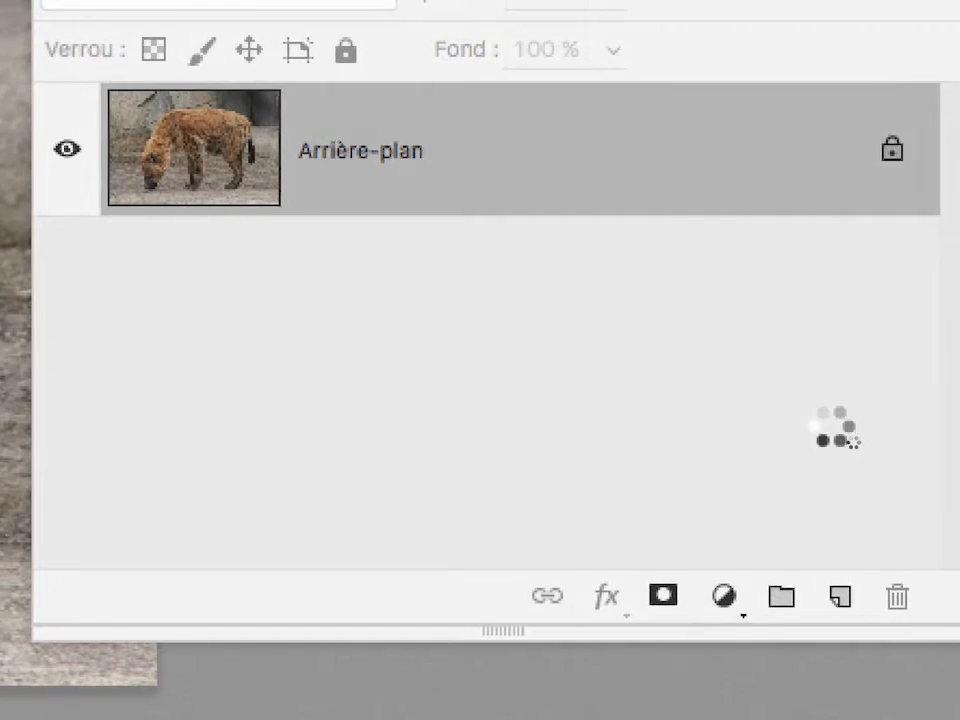